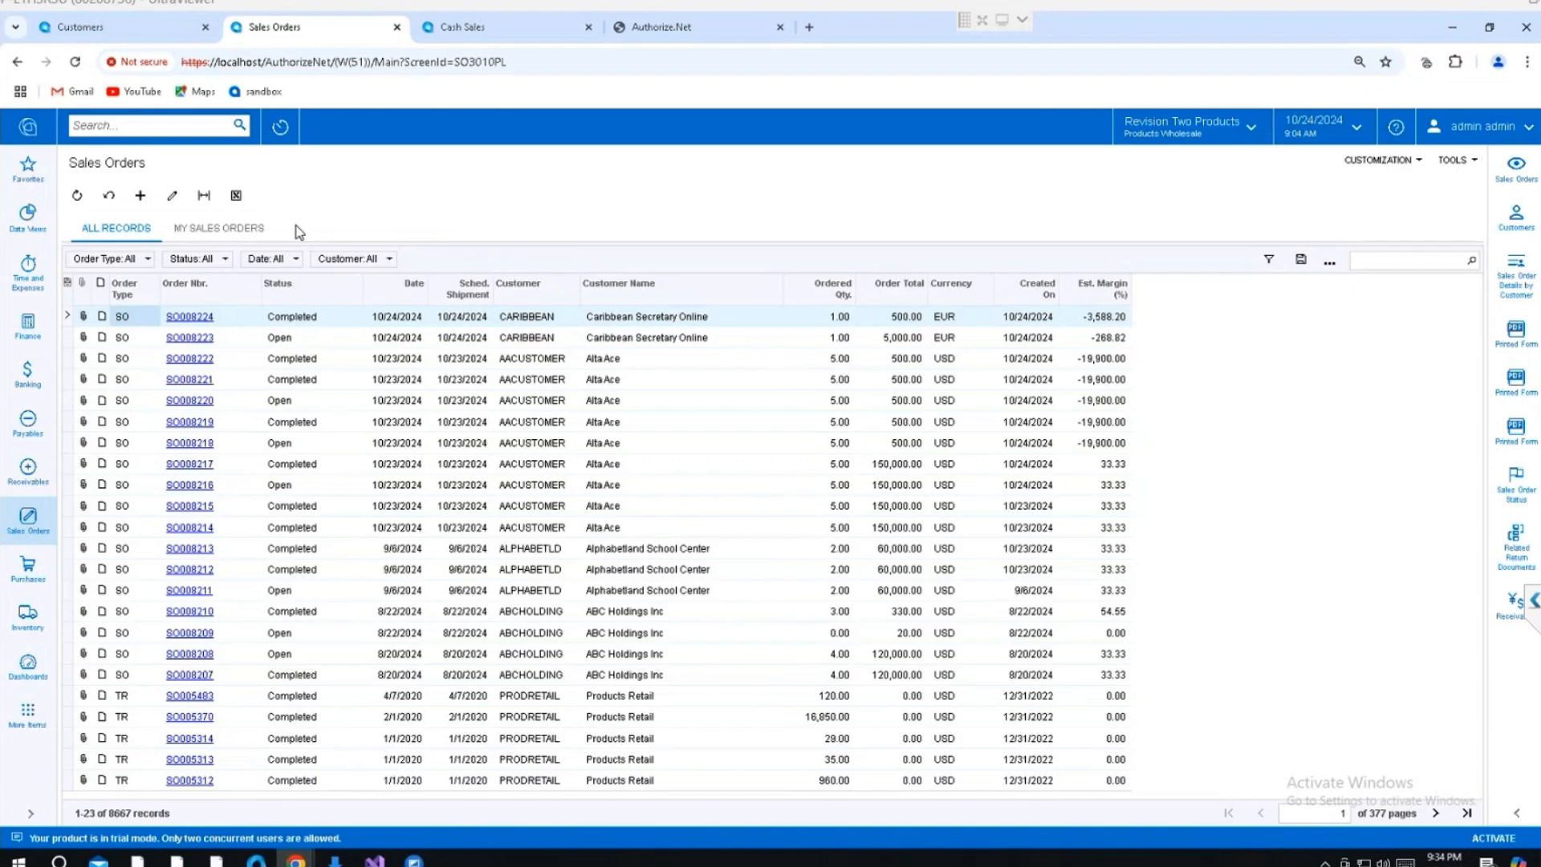
# Create a new sales order by copying the most recent completed Caribbean Secretary Online order, and show its payments
pyautogui.click(191, 318)
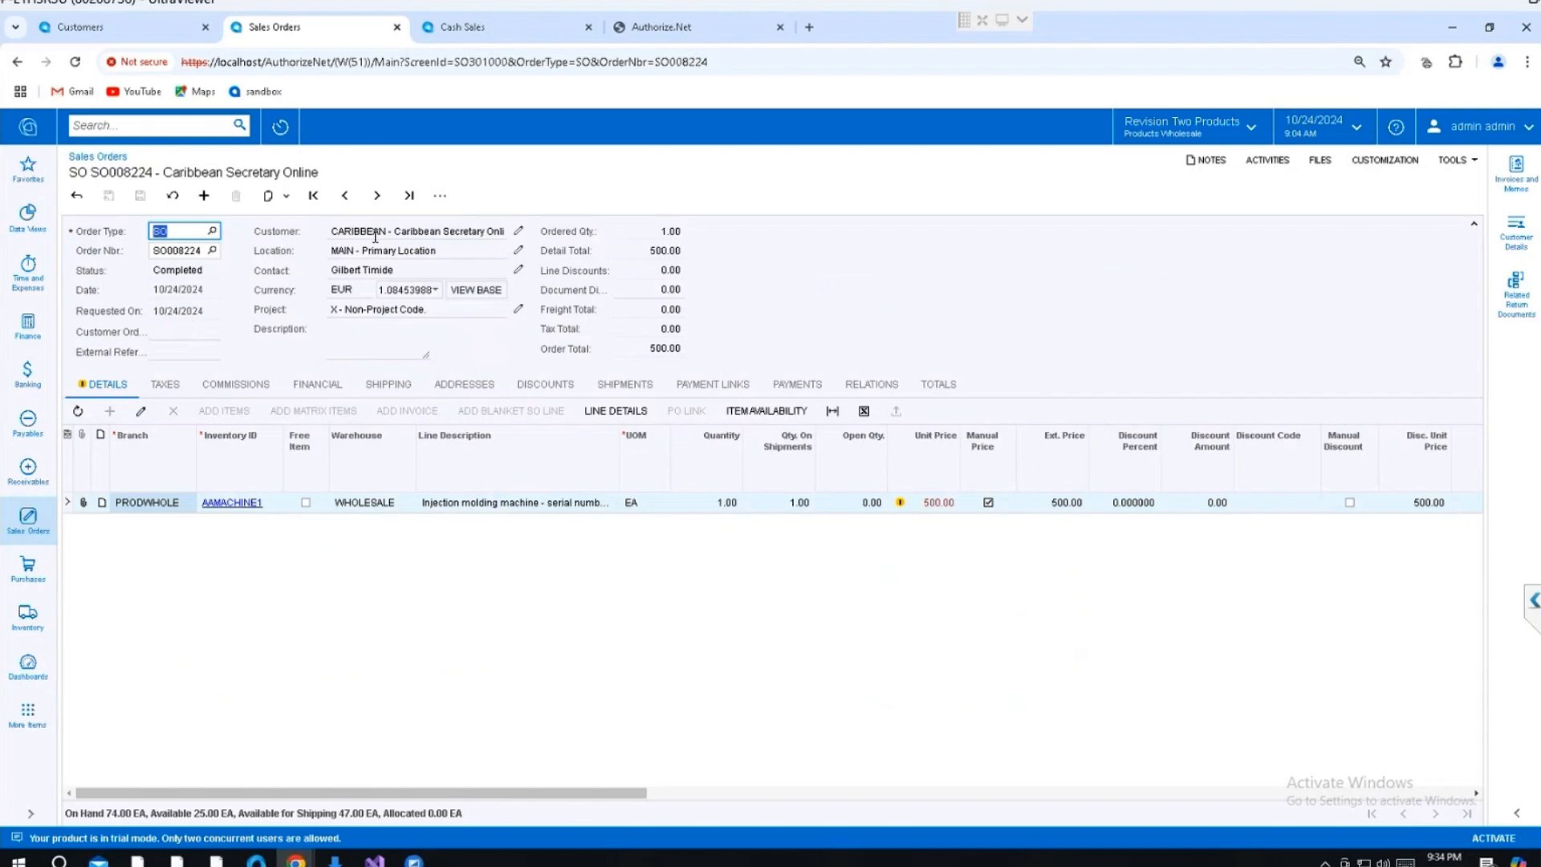
pyautogui.click(285, 197)
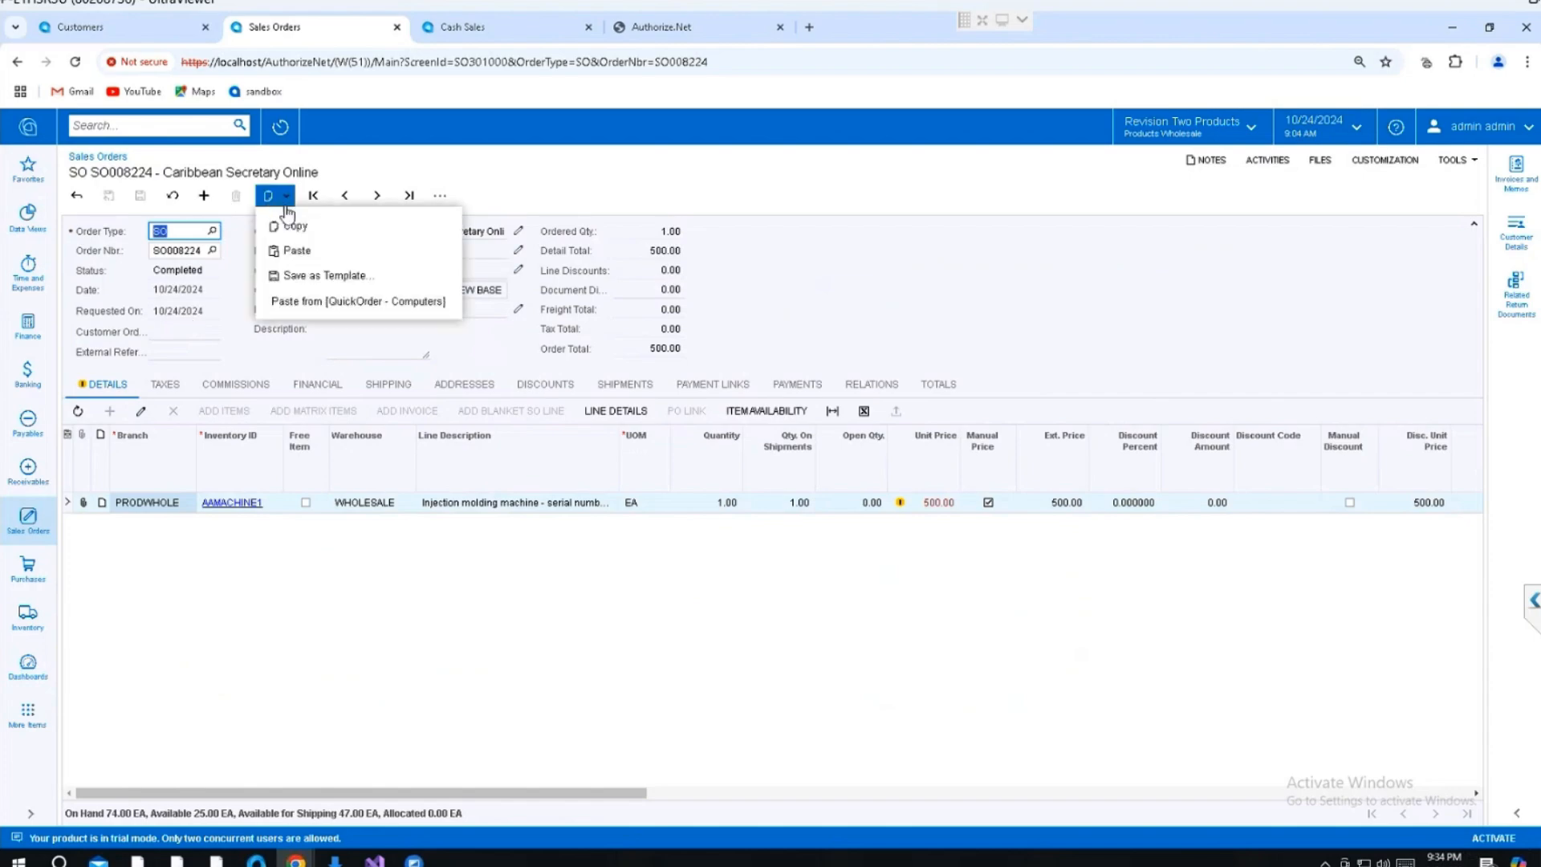
pyautogui.click(295, 228)
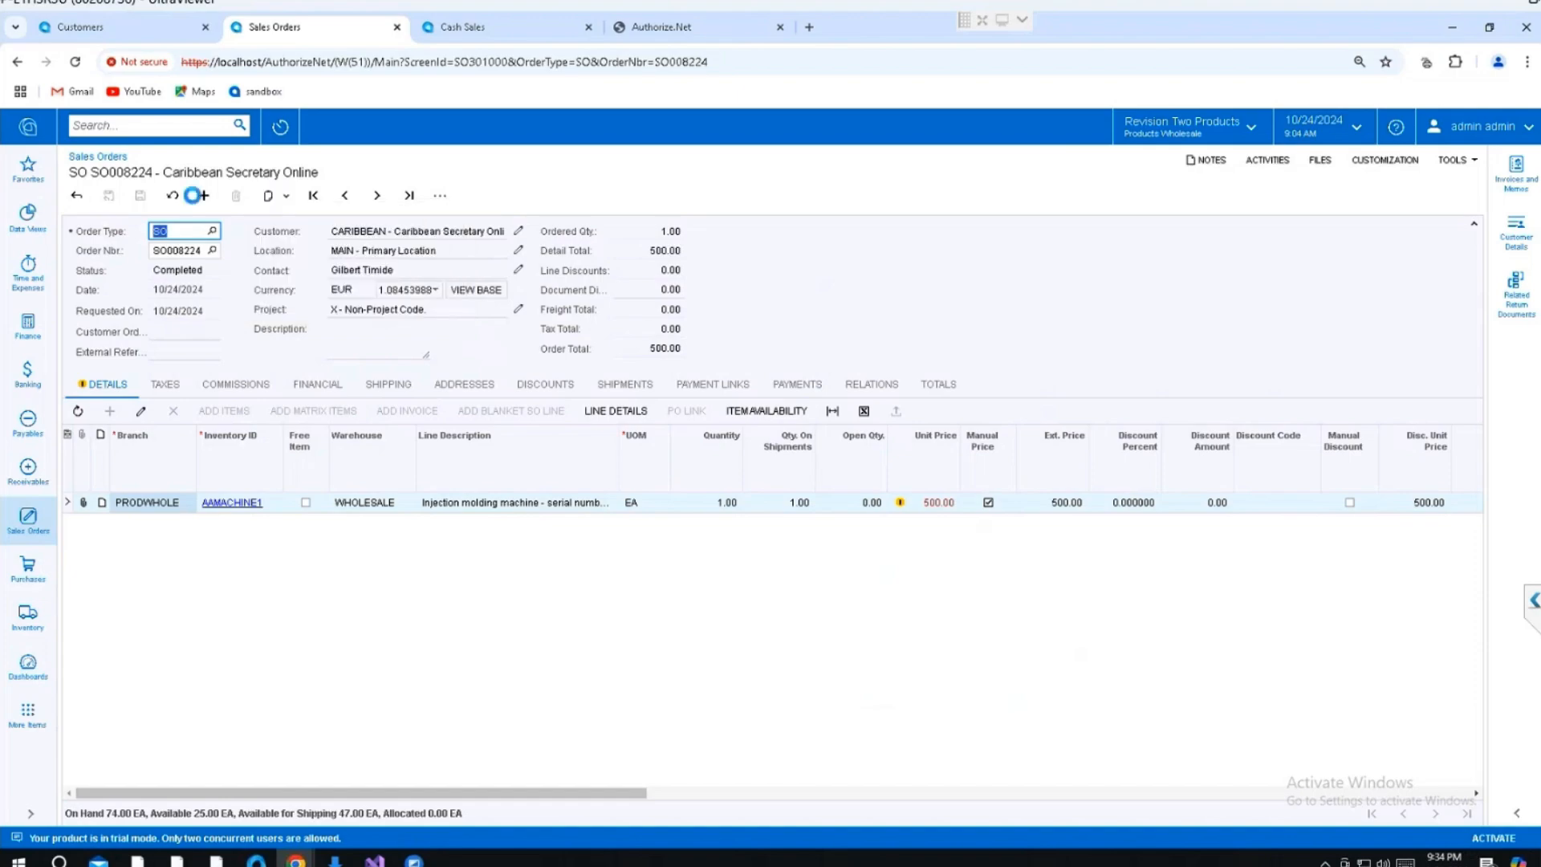
pyautogui.click(205, 199)
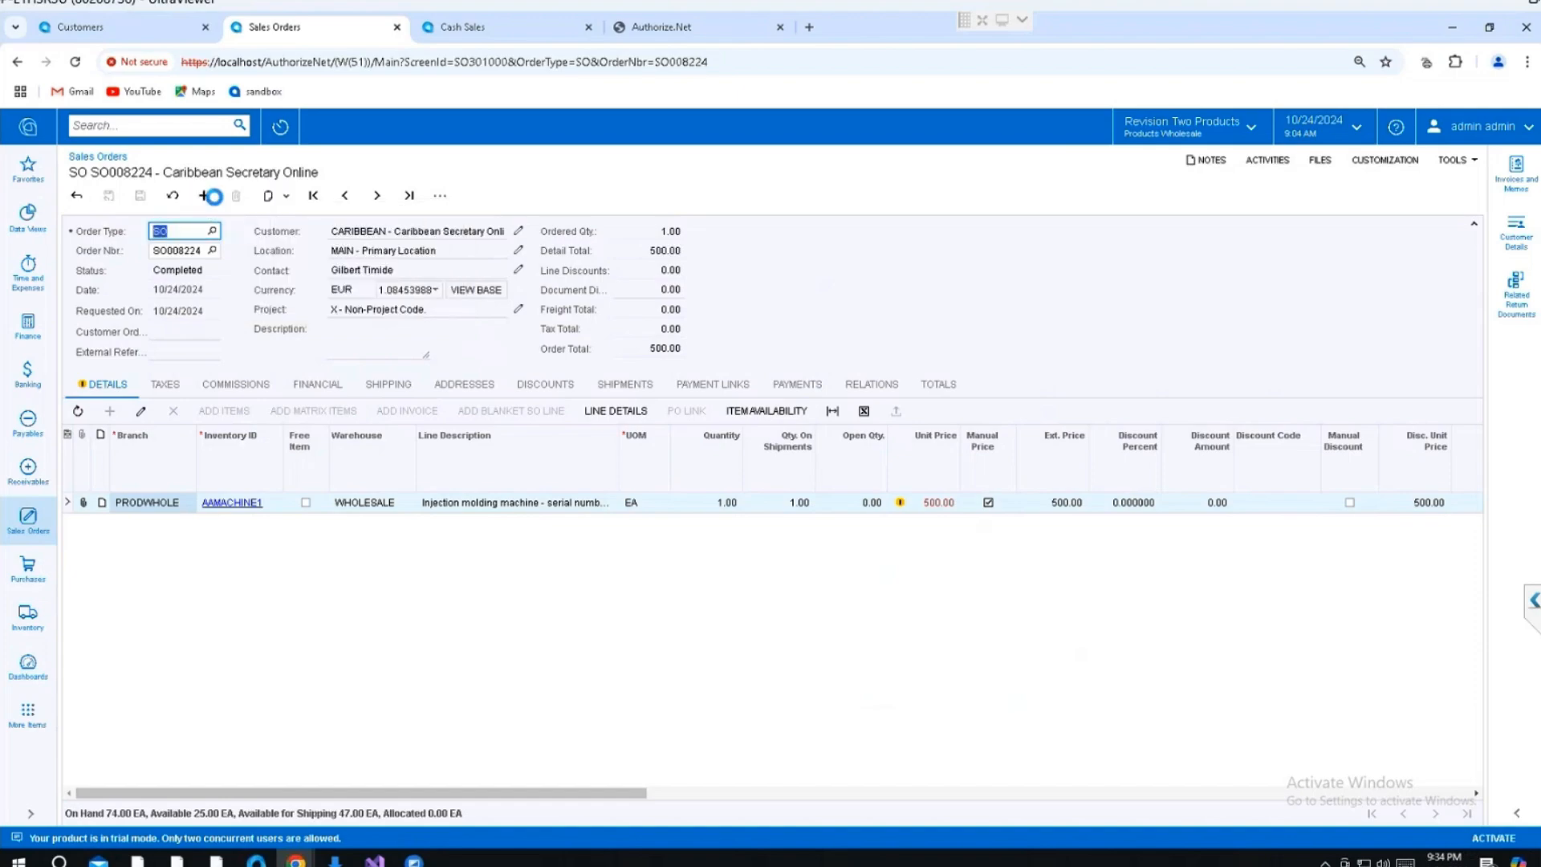
pyautogui.click(285, 198)
pyautogui.click(304, 251)
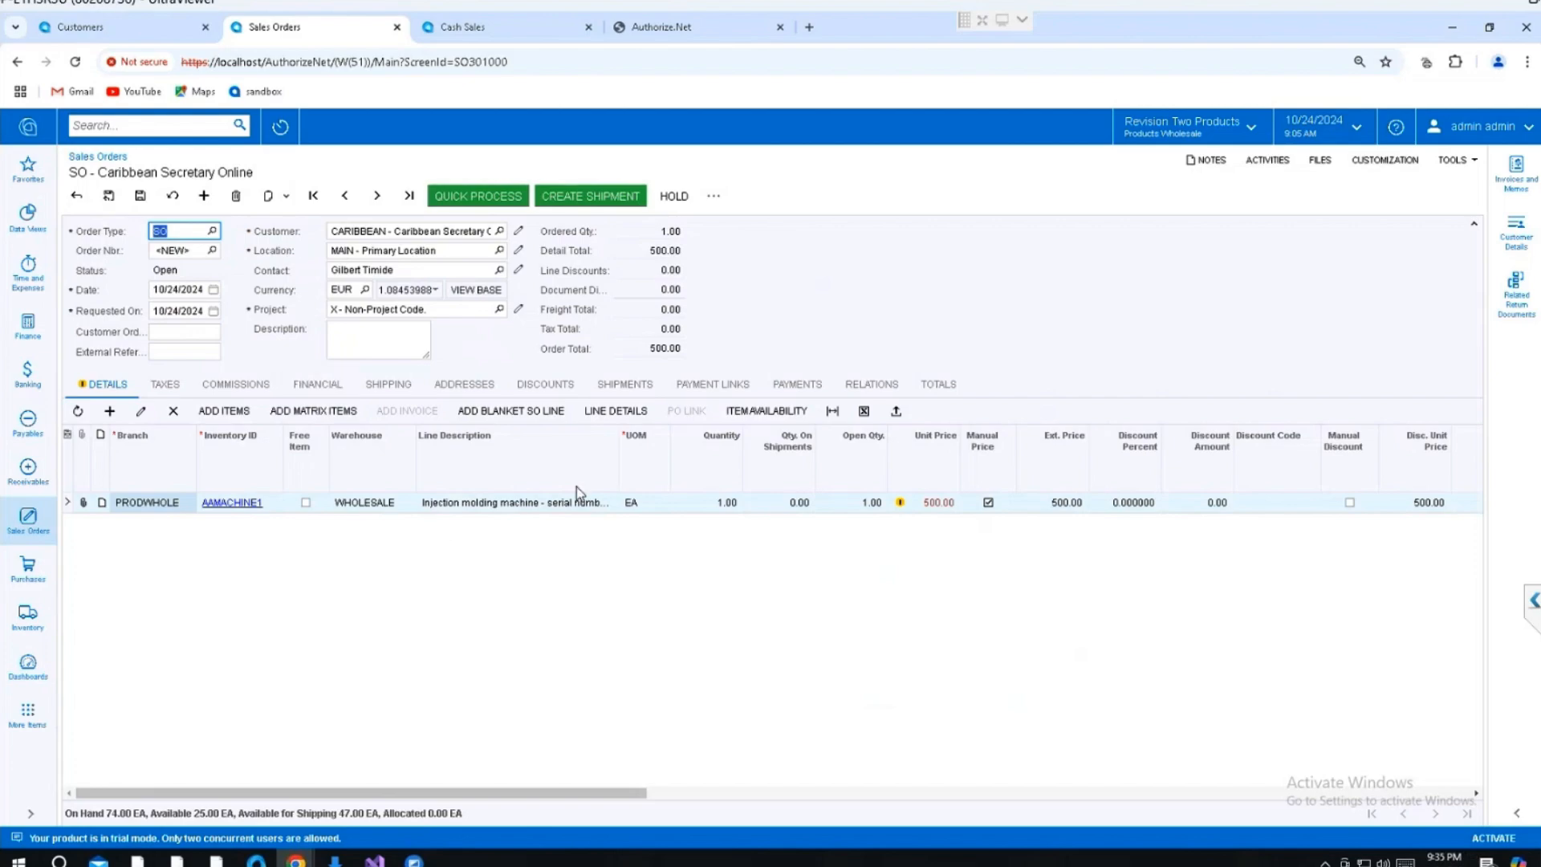
pyautogui.click(798, 386)
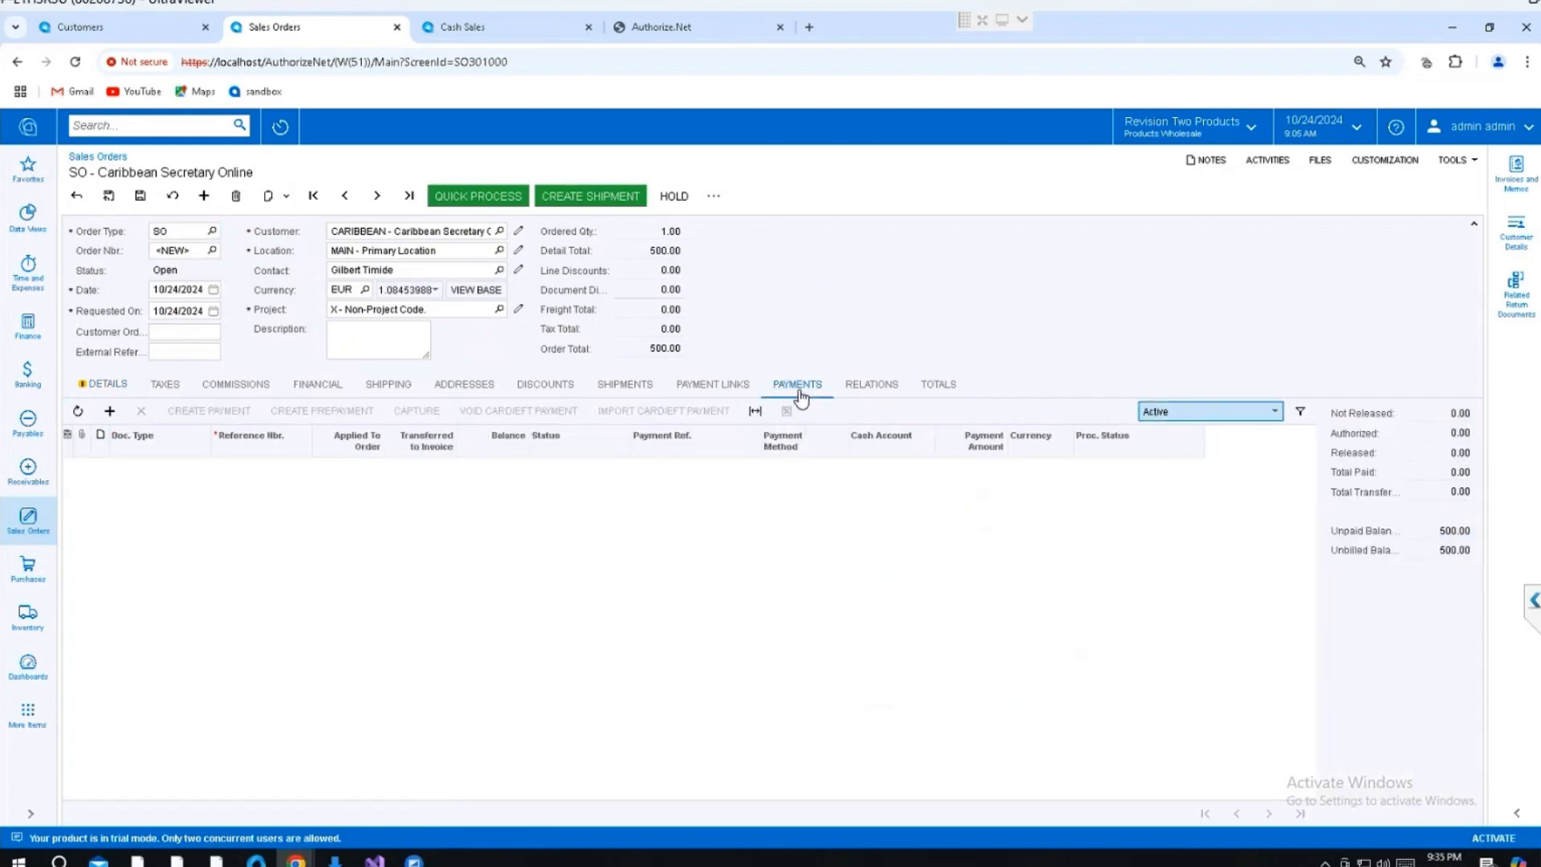
pyautogui.click(109, 411)
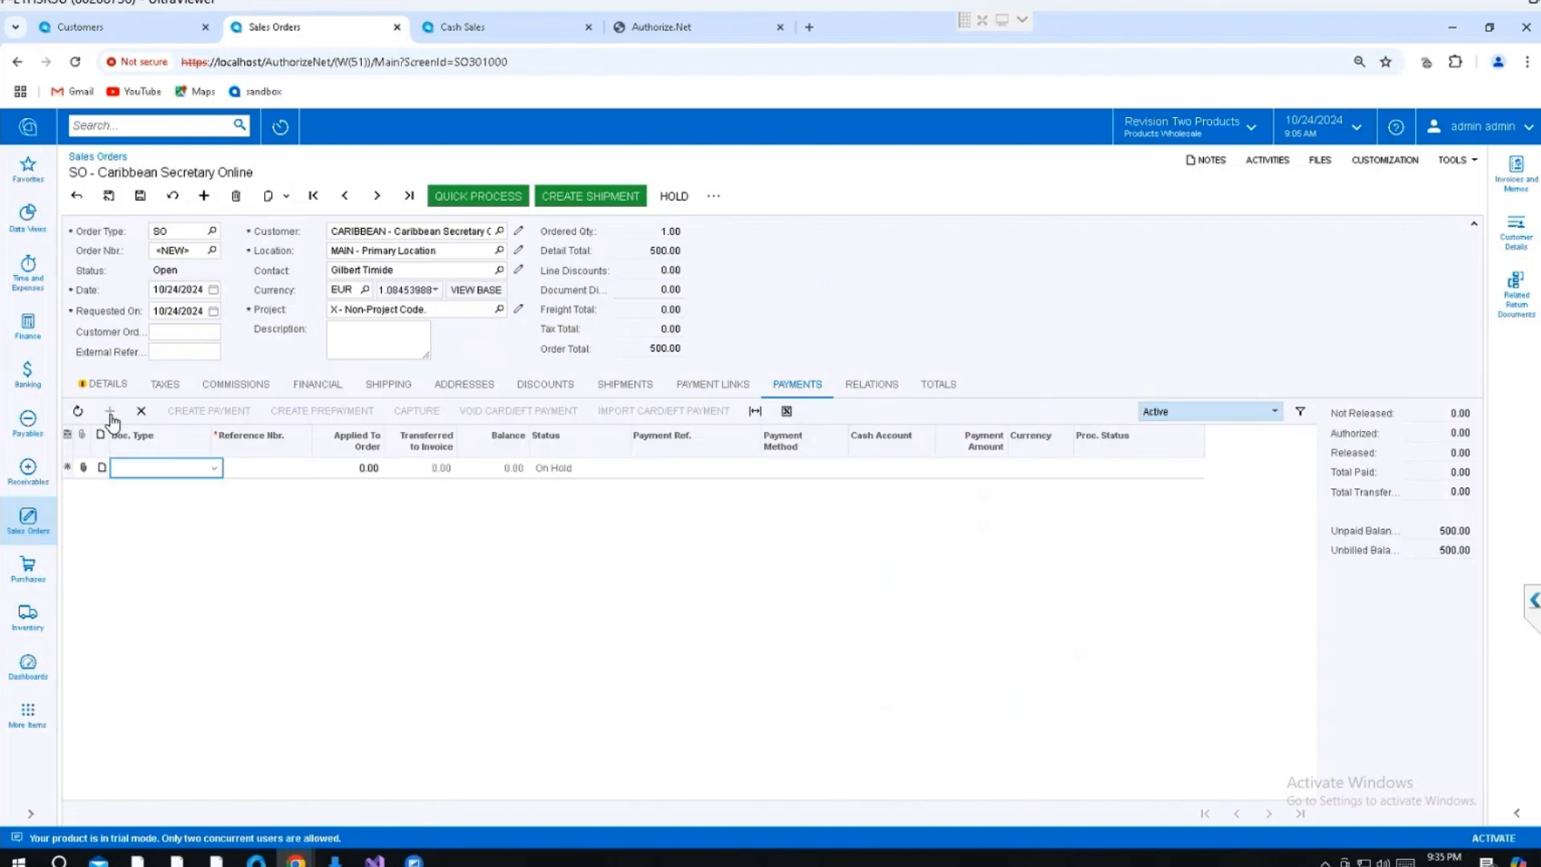
pyautogui.click(266, 469)
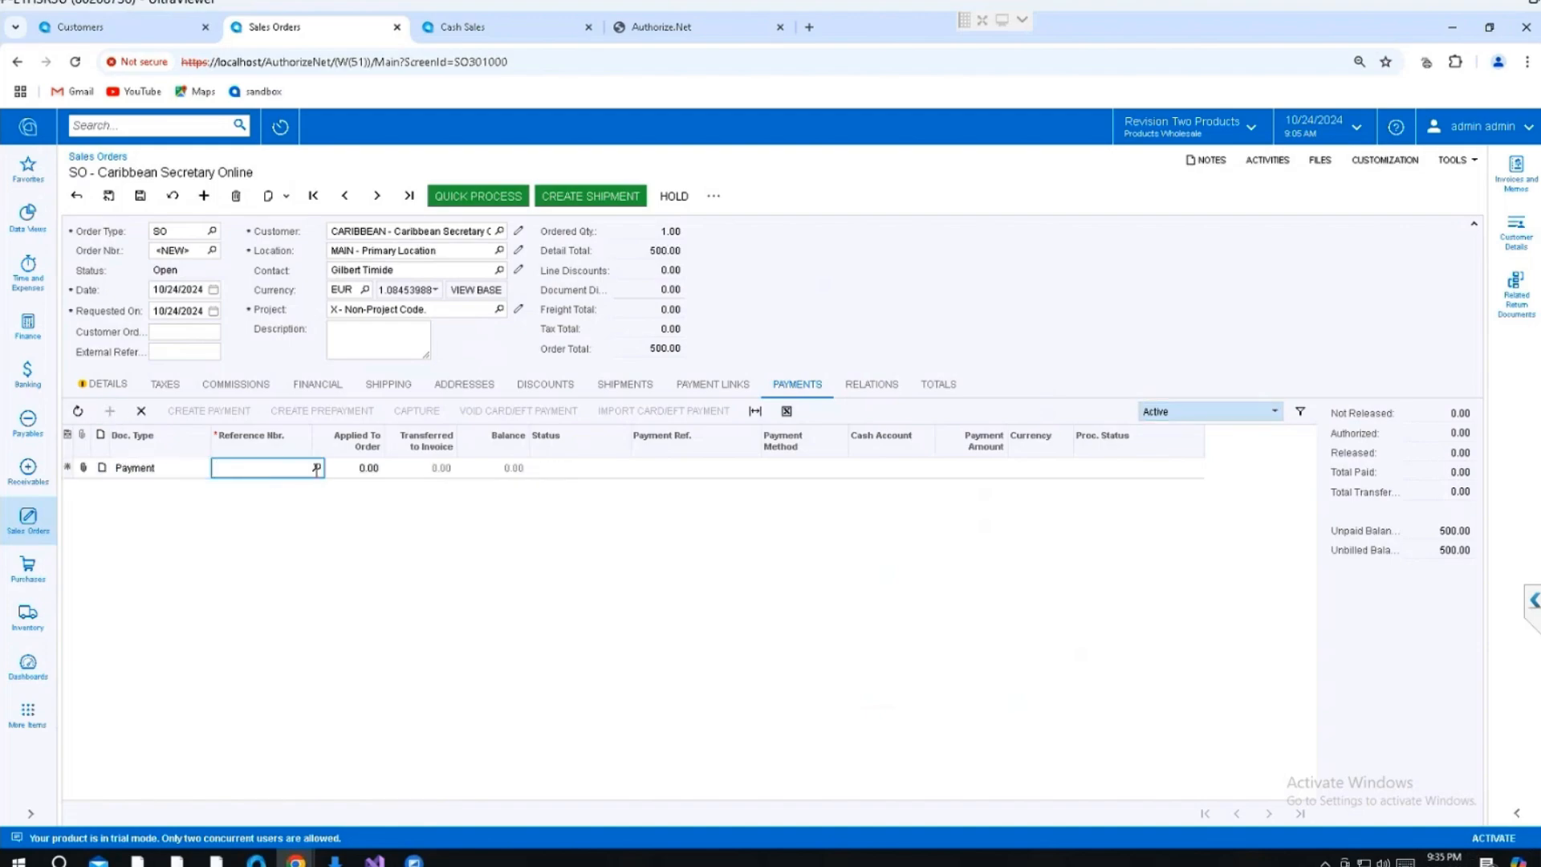
pyautogui.click(137, 413)
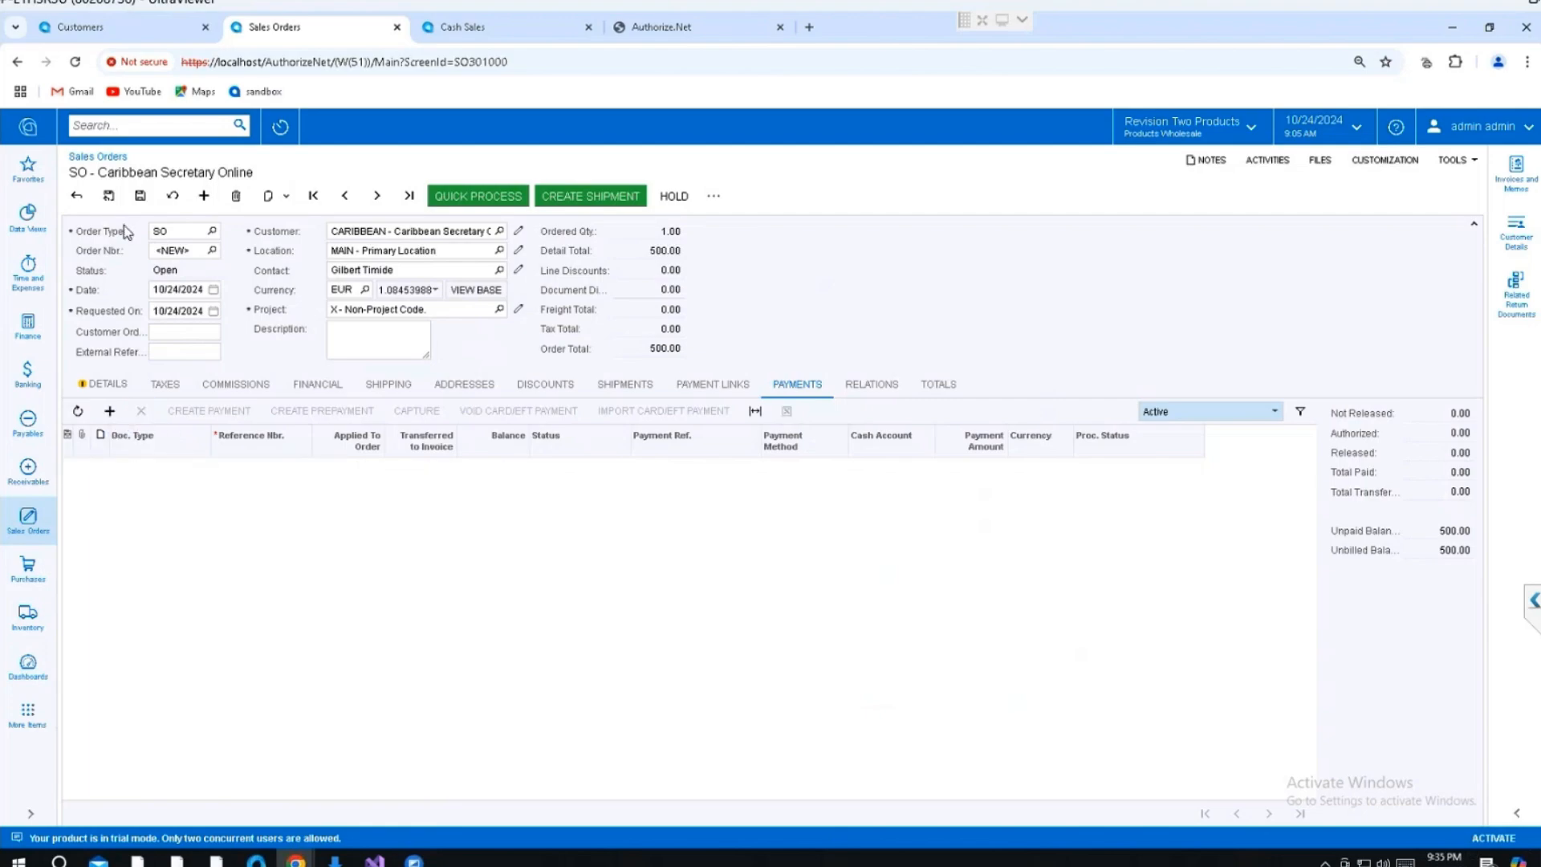
# Save the new order, then authorize and capture a prepayment for it with the default CCAUTHNET card details
pyautogui.click(134, 203)
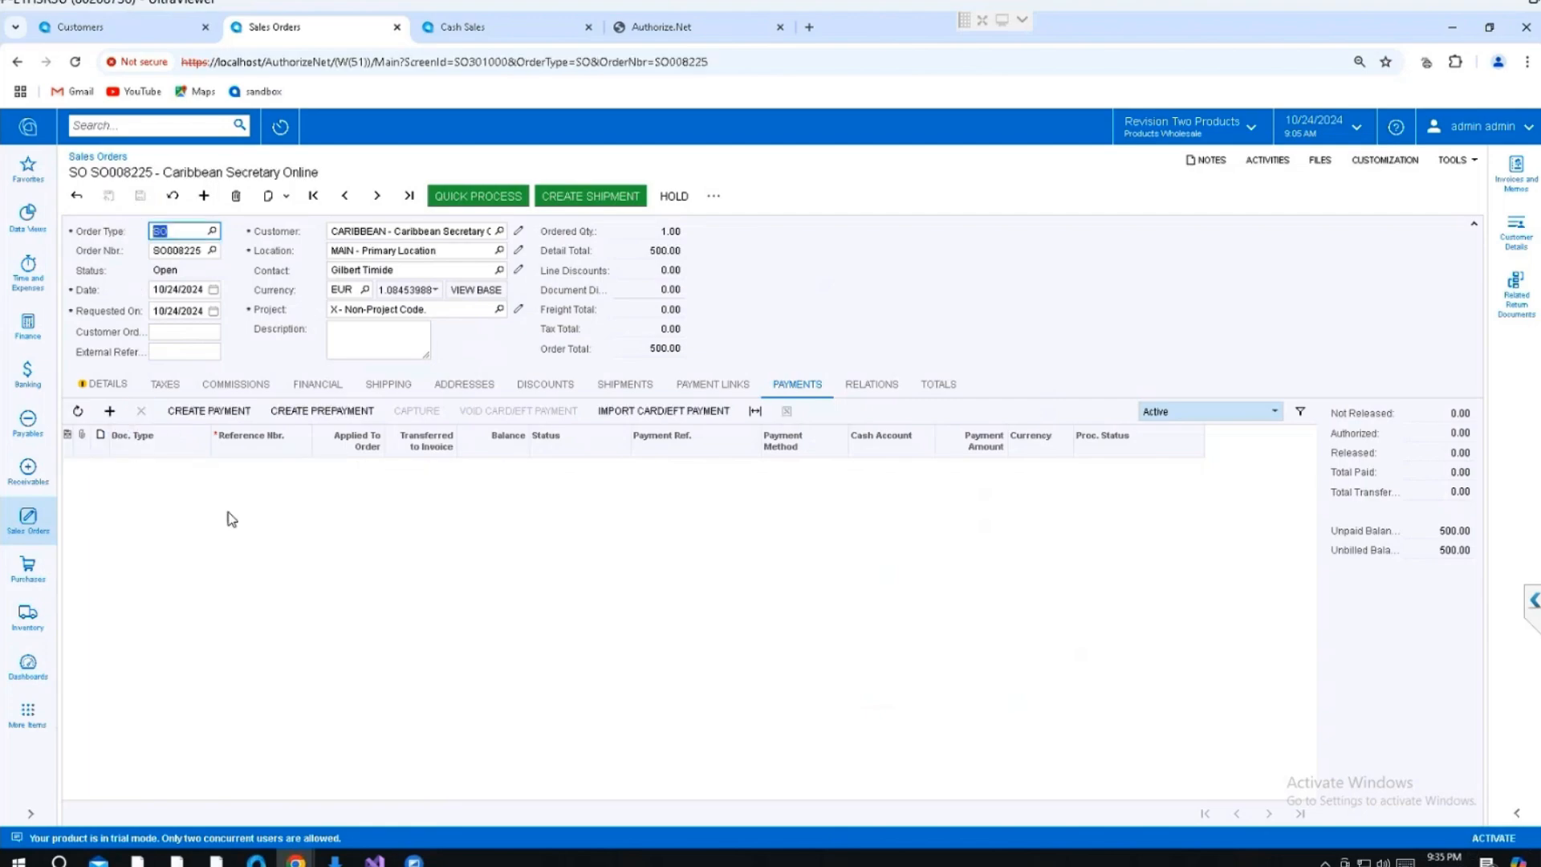
pyautogui.click(329, 414)
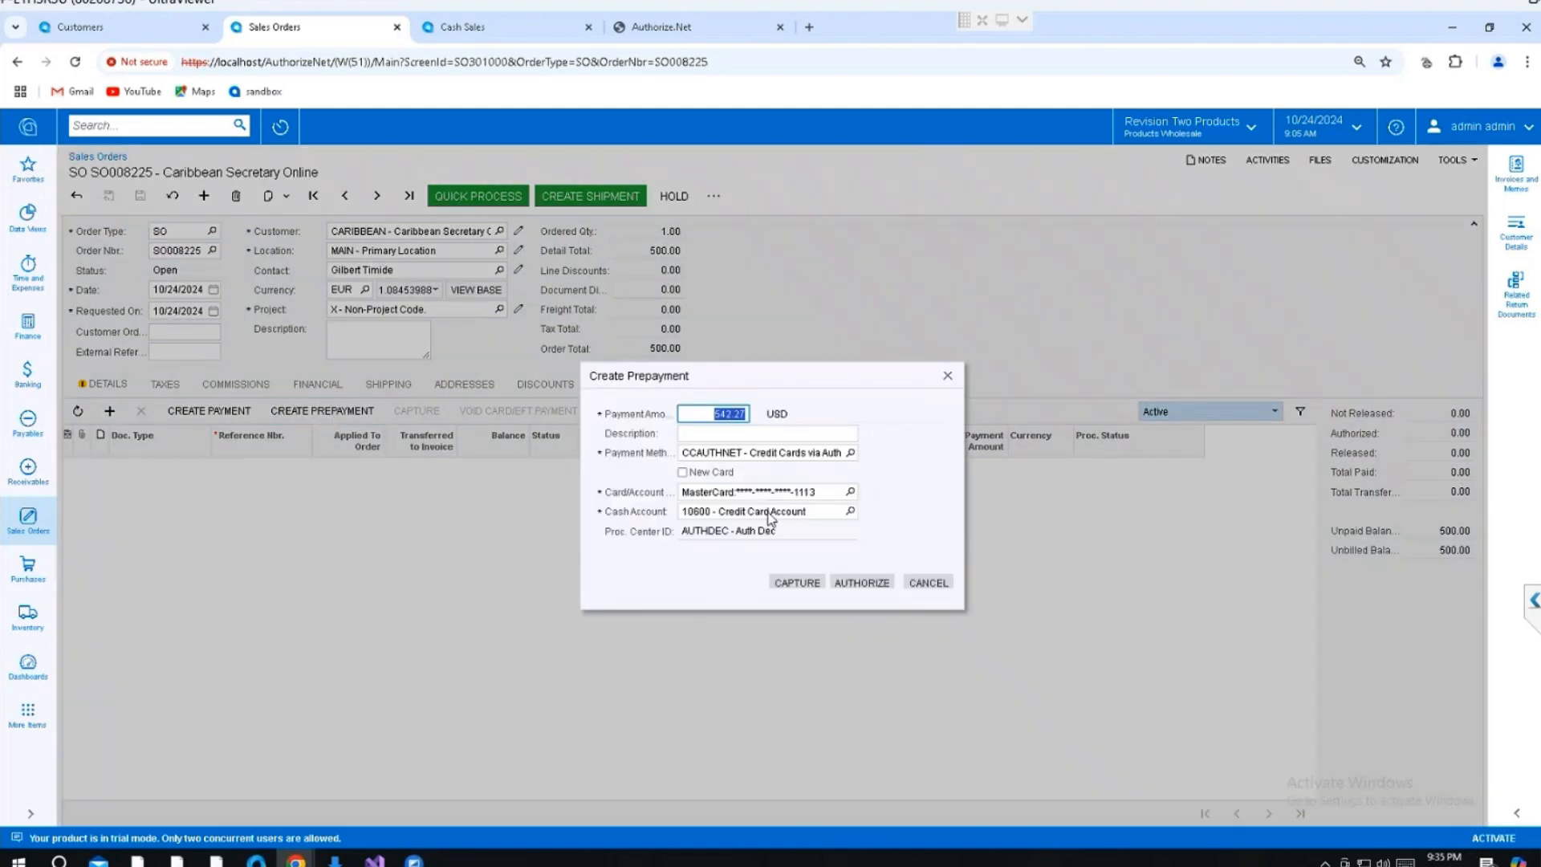
pyautogui.click(865, 583)
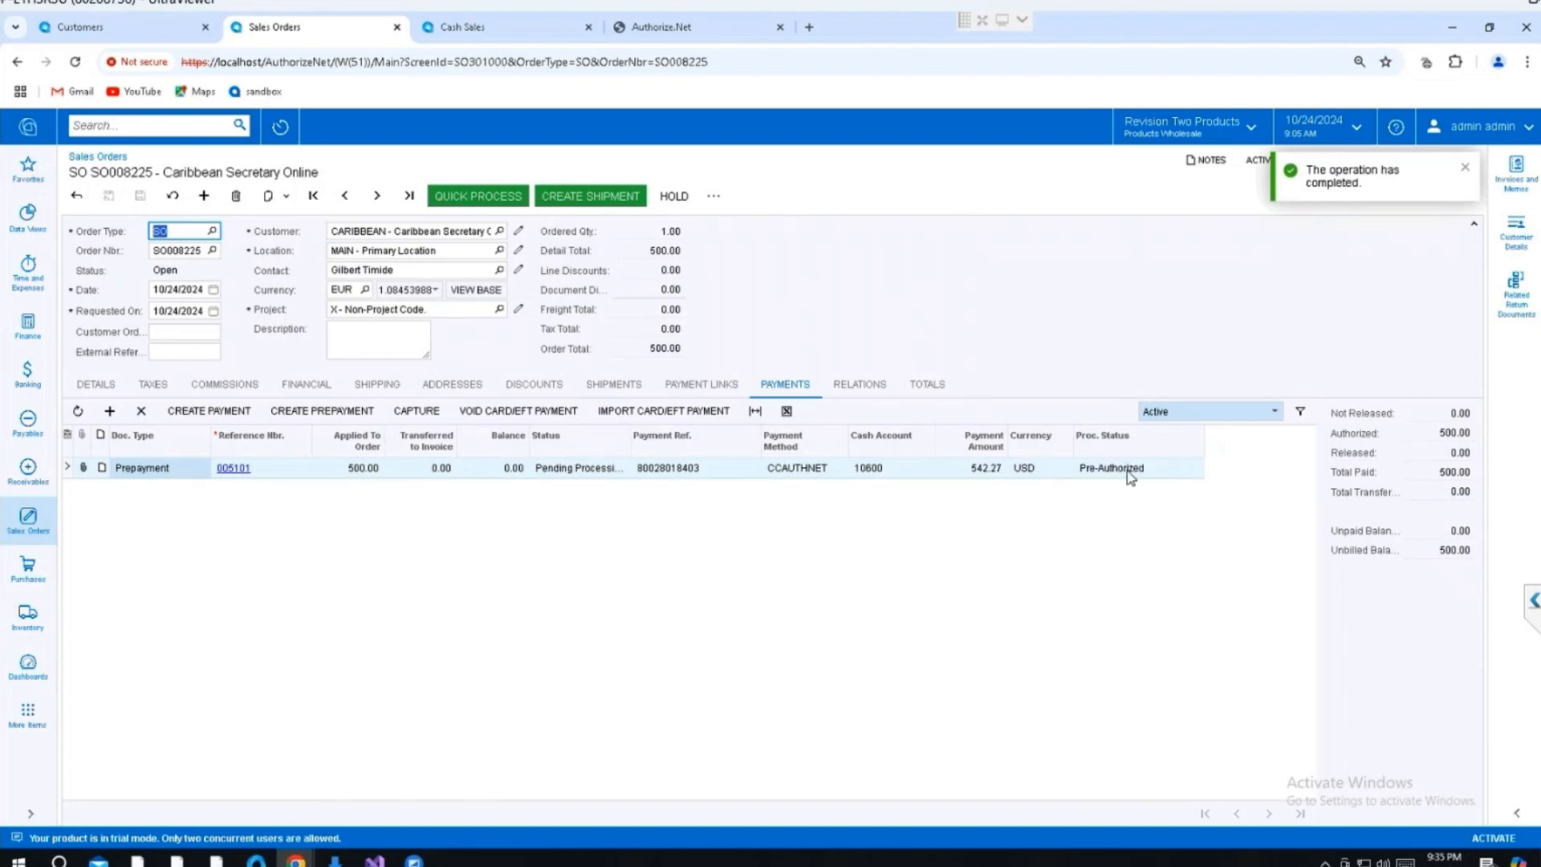
pyautogui.click(415, 413)
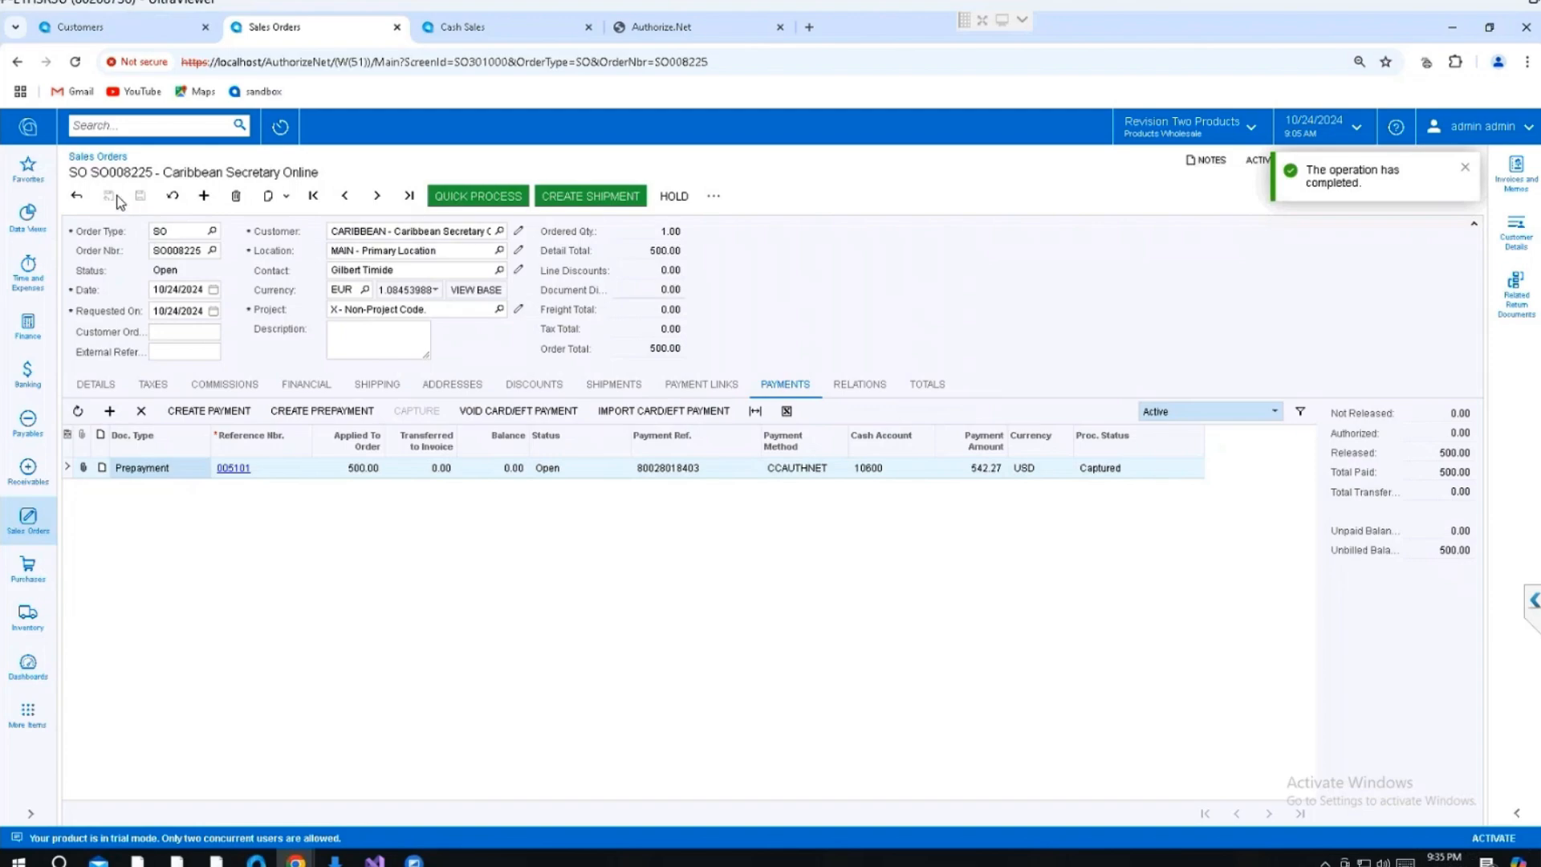
# Copy the prepaid sales order into another new sales order and save it
pyautogui.doubleClick(190, 253)
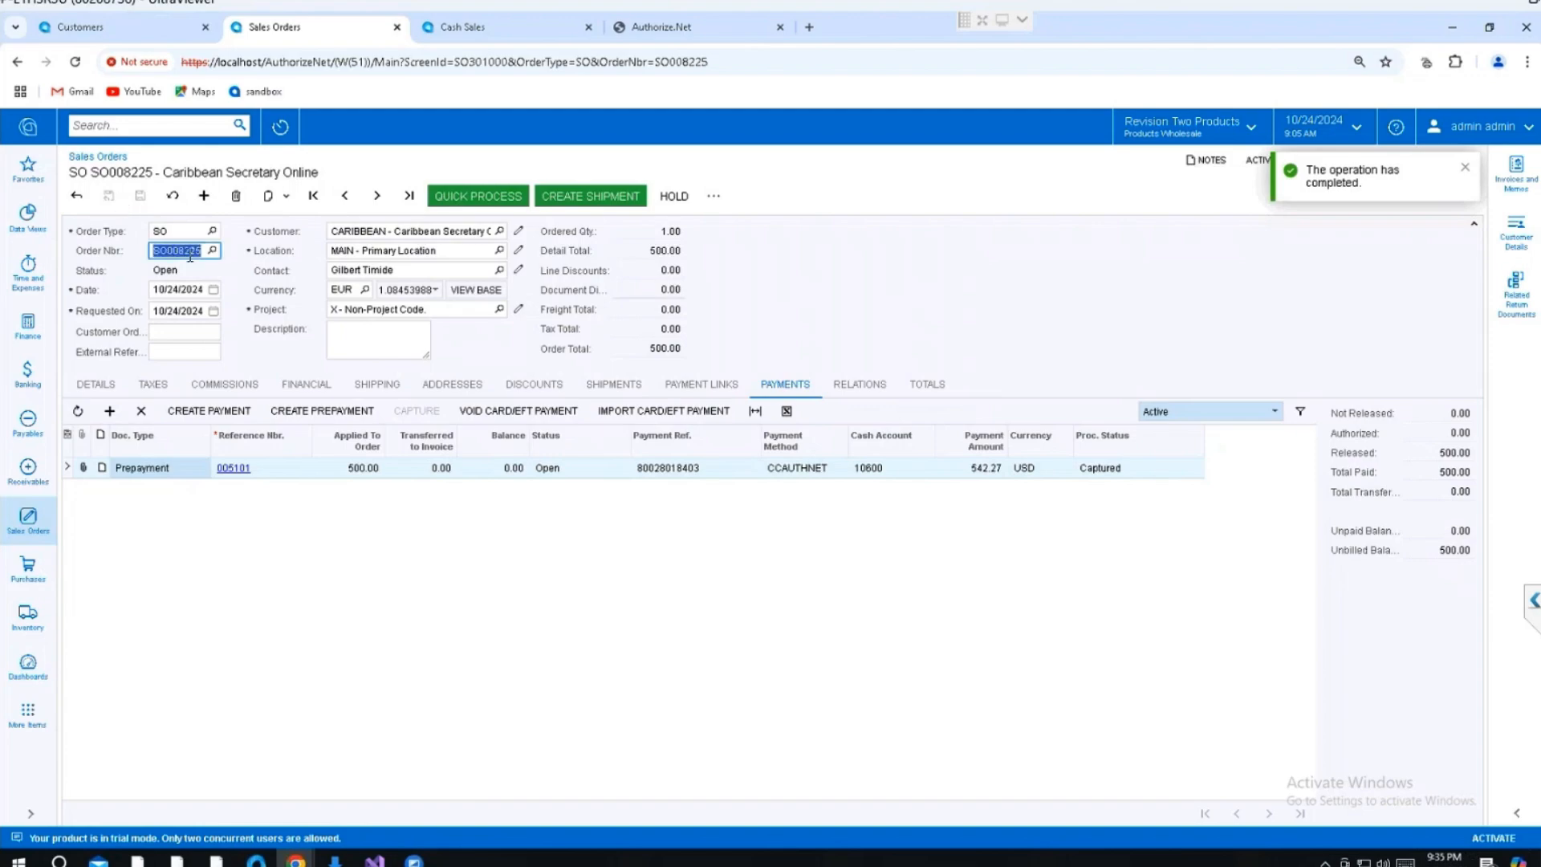
pyautogui.click(269, 197)
pyautogui.click(294, 225)
pyautogui.click(205, 201)
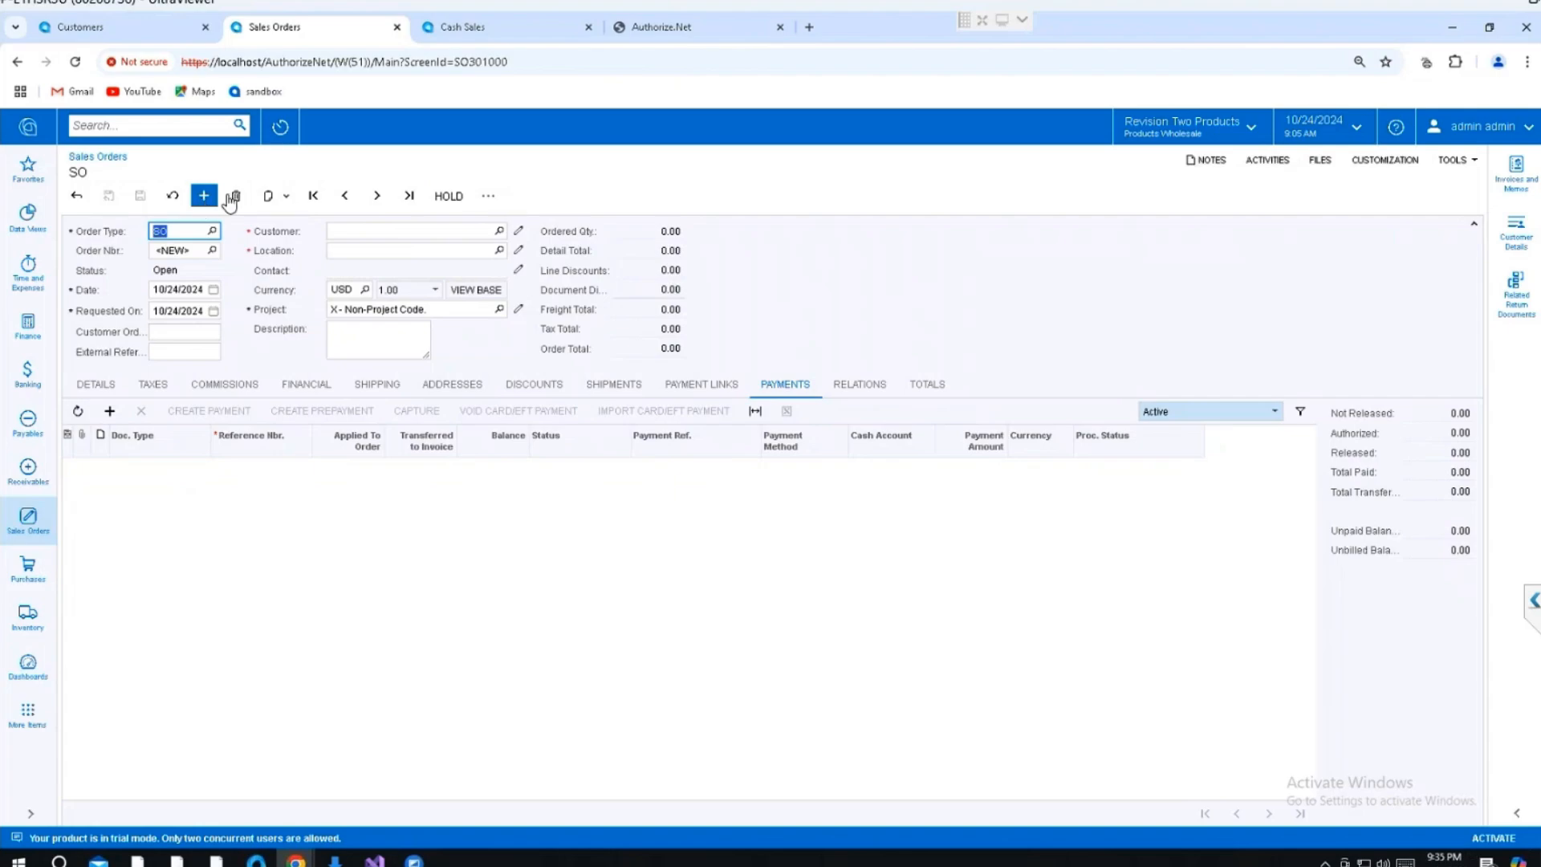
pyautogui.click(266, 197)
pyautogui.click(313, 252)
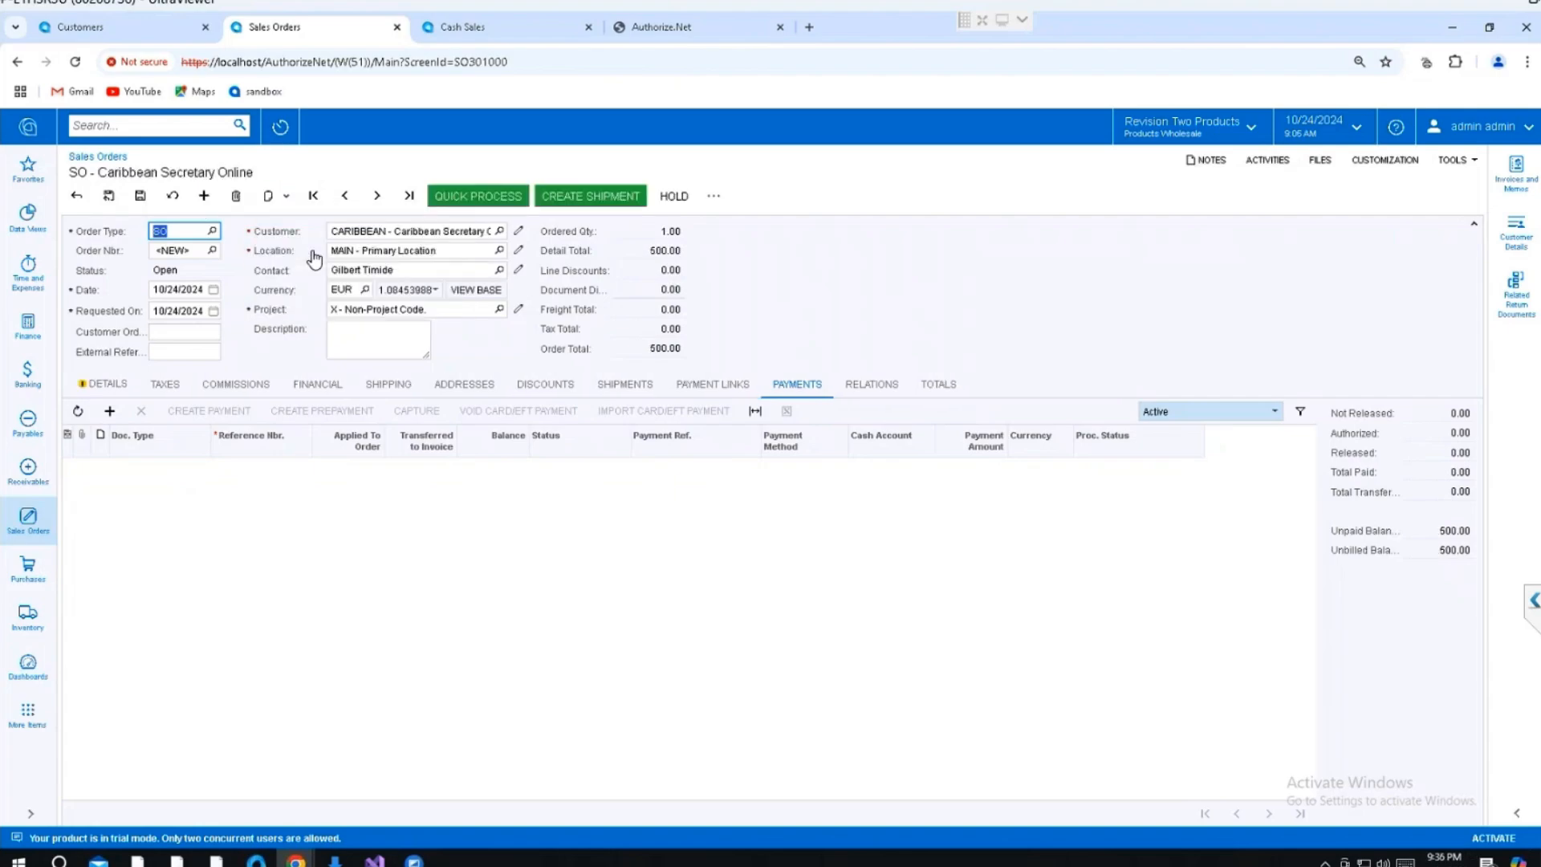
pyautogui.click(141, 198)
# Create a shipment for the new order from the WHOLESALE warehouse dated 10/24/2024 and confirm it
pyautogui.click(102, 384)
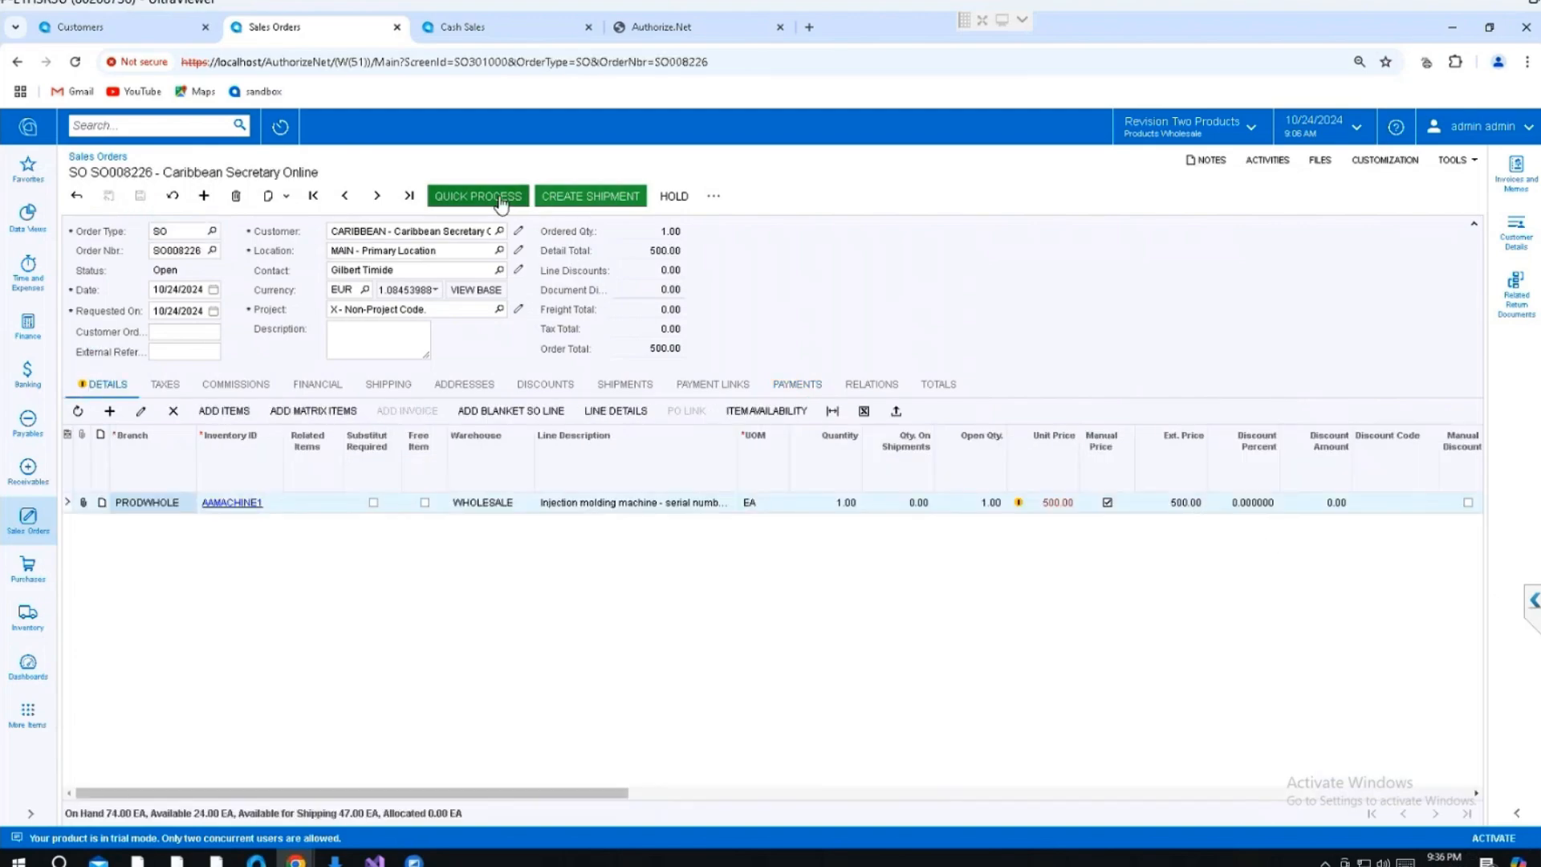
pyautogui.click(591, 199)
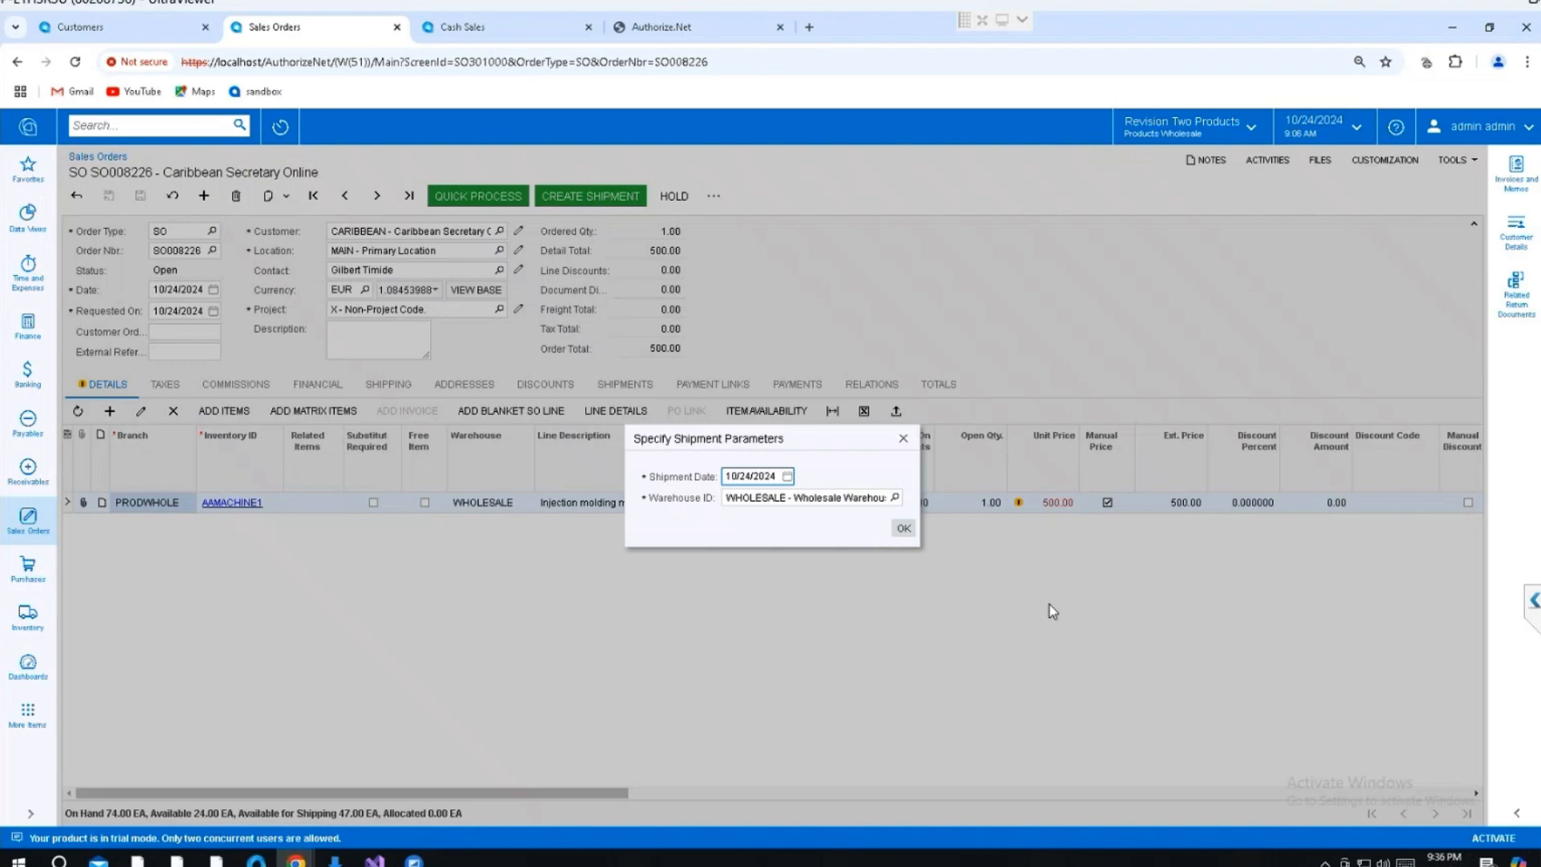
pyautogui.click(900, 536)
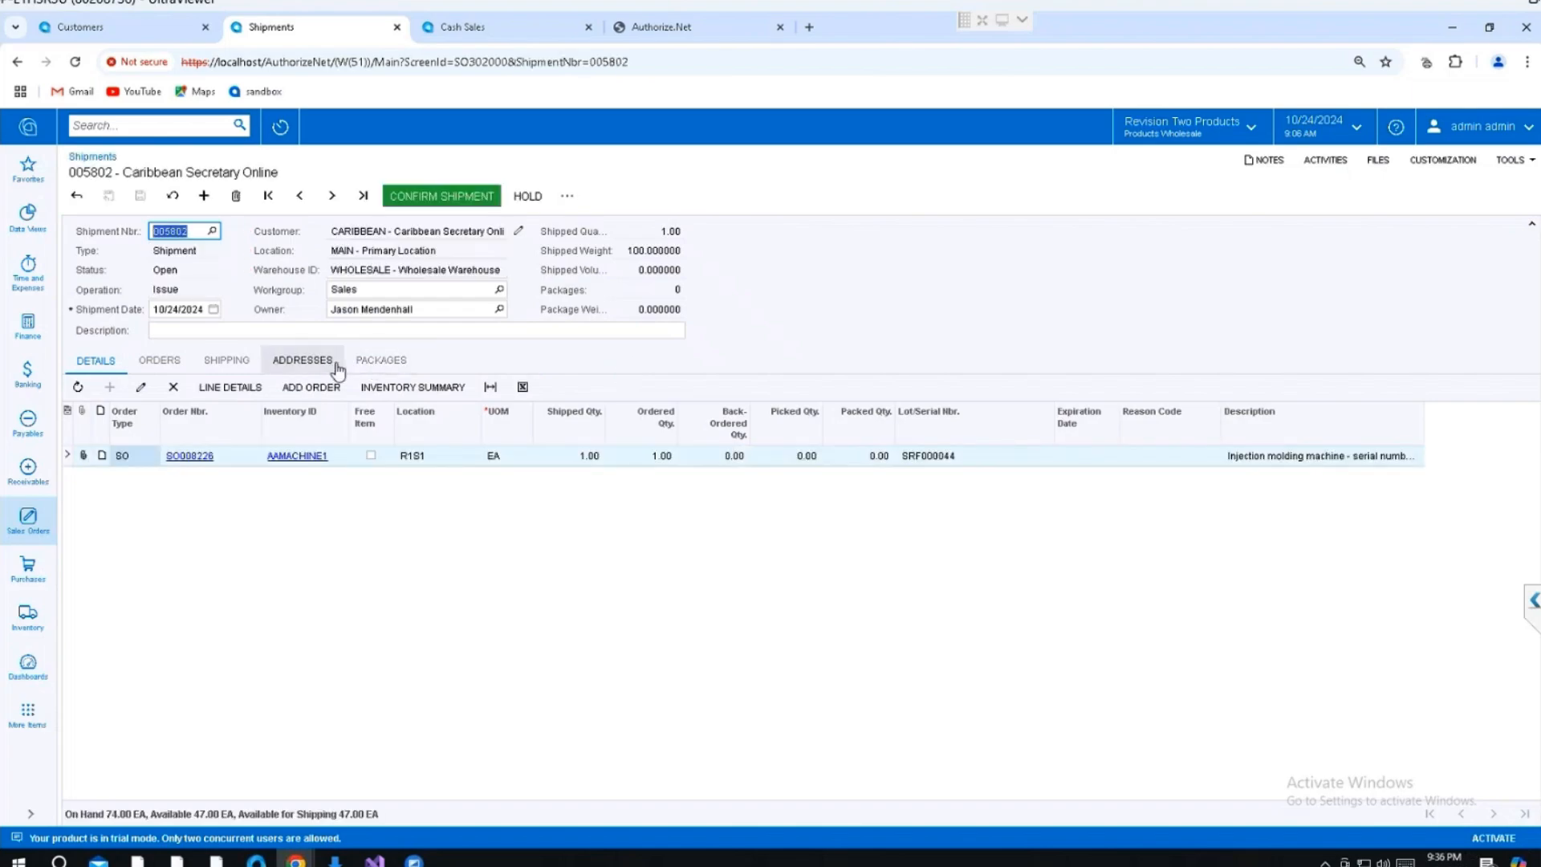
pyautogui.click(421, 200)
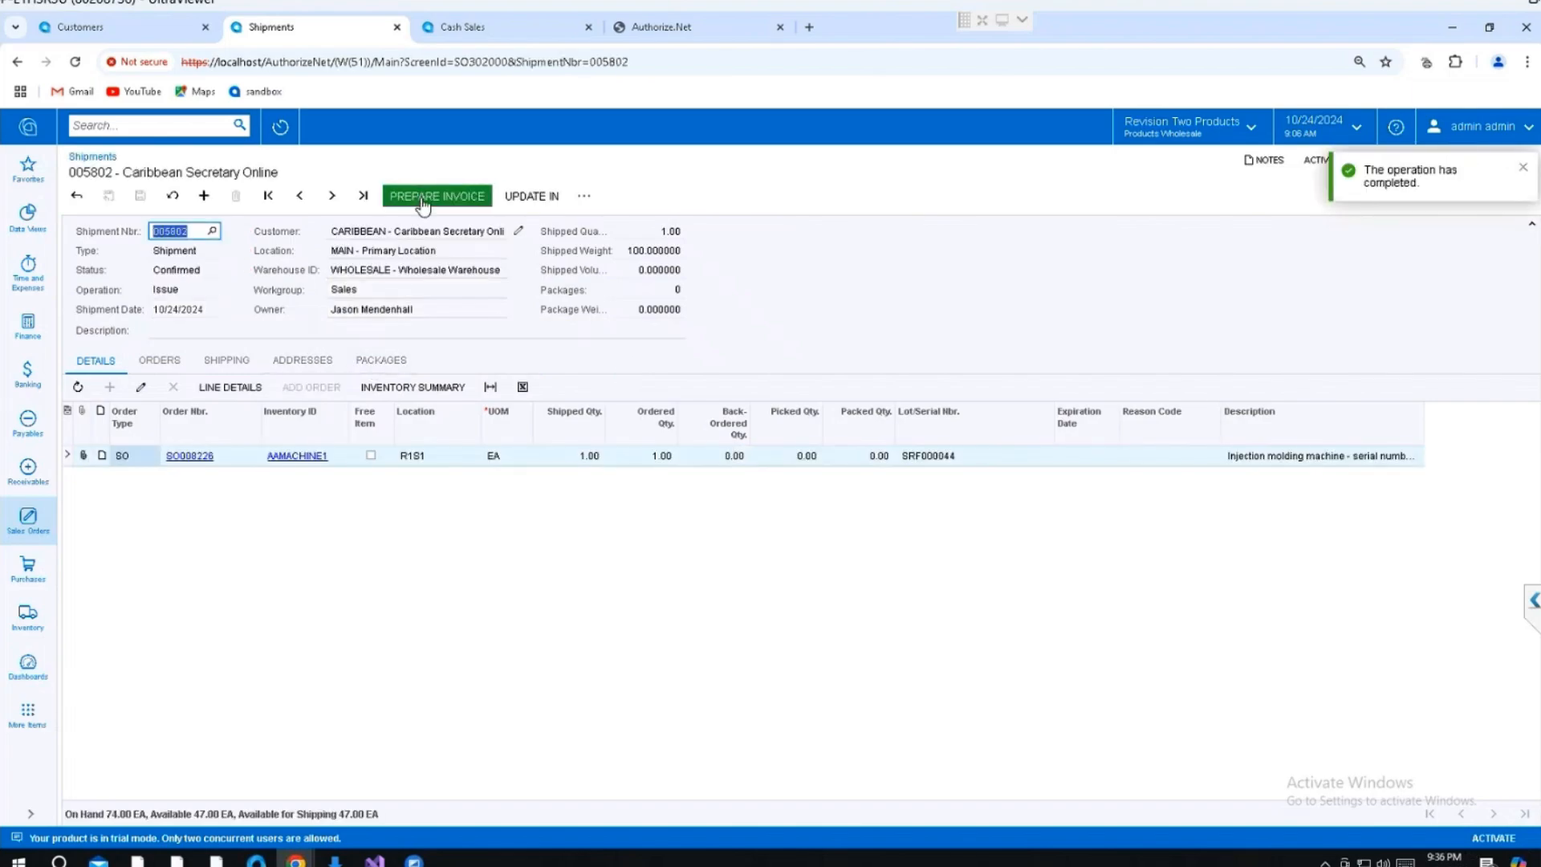
# Prepare the invoice for the confirmed shipment and capture a card payment against it with the default payment details
pyautogui.click(423, 200)
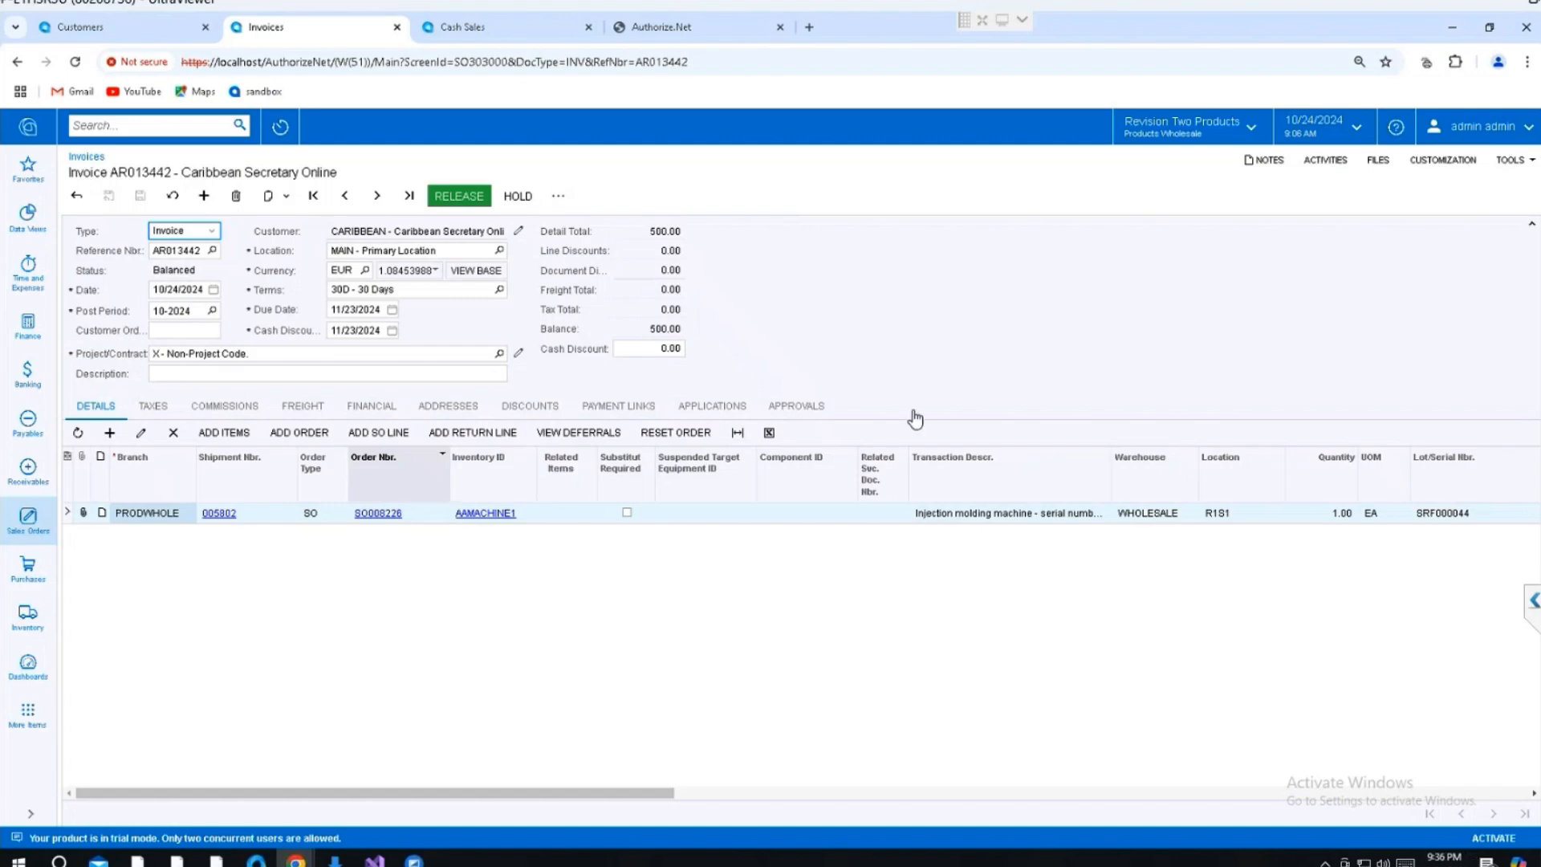
pyautogui.click(711, 405)
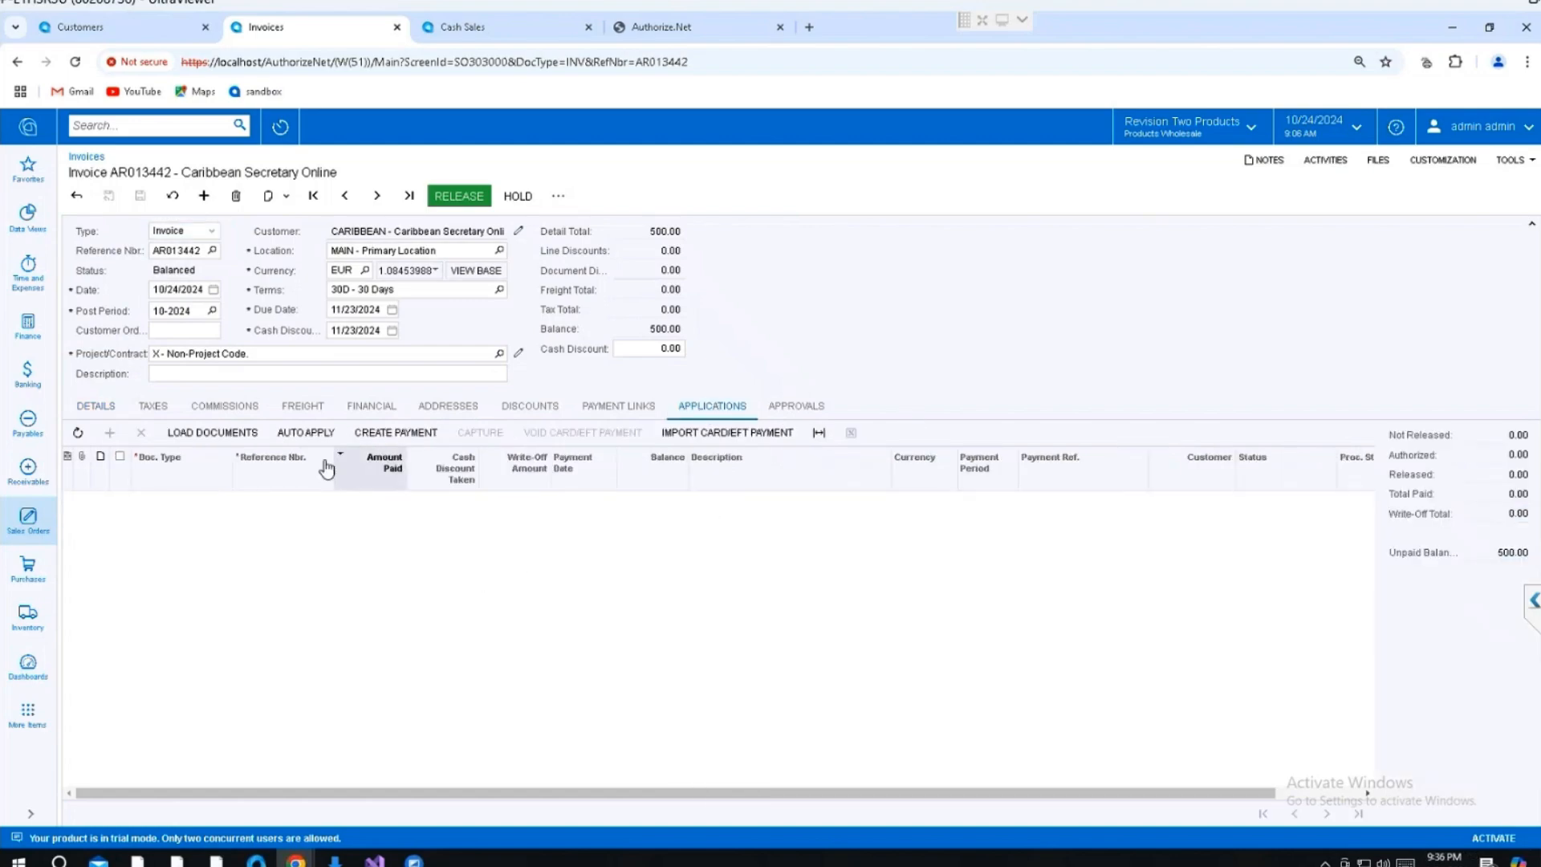
pyautogui.click(400, 438)
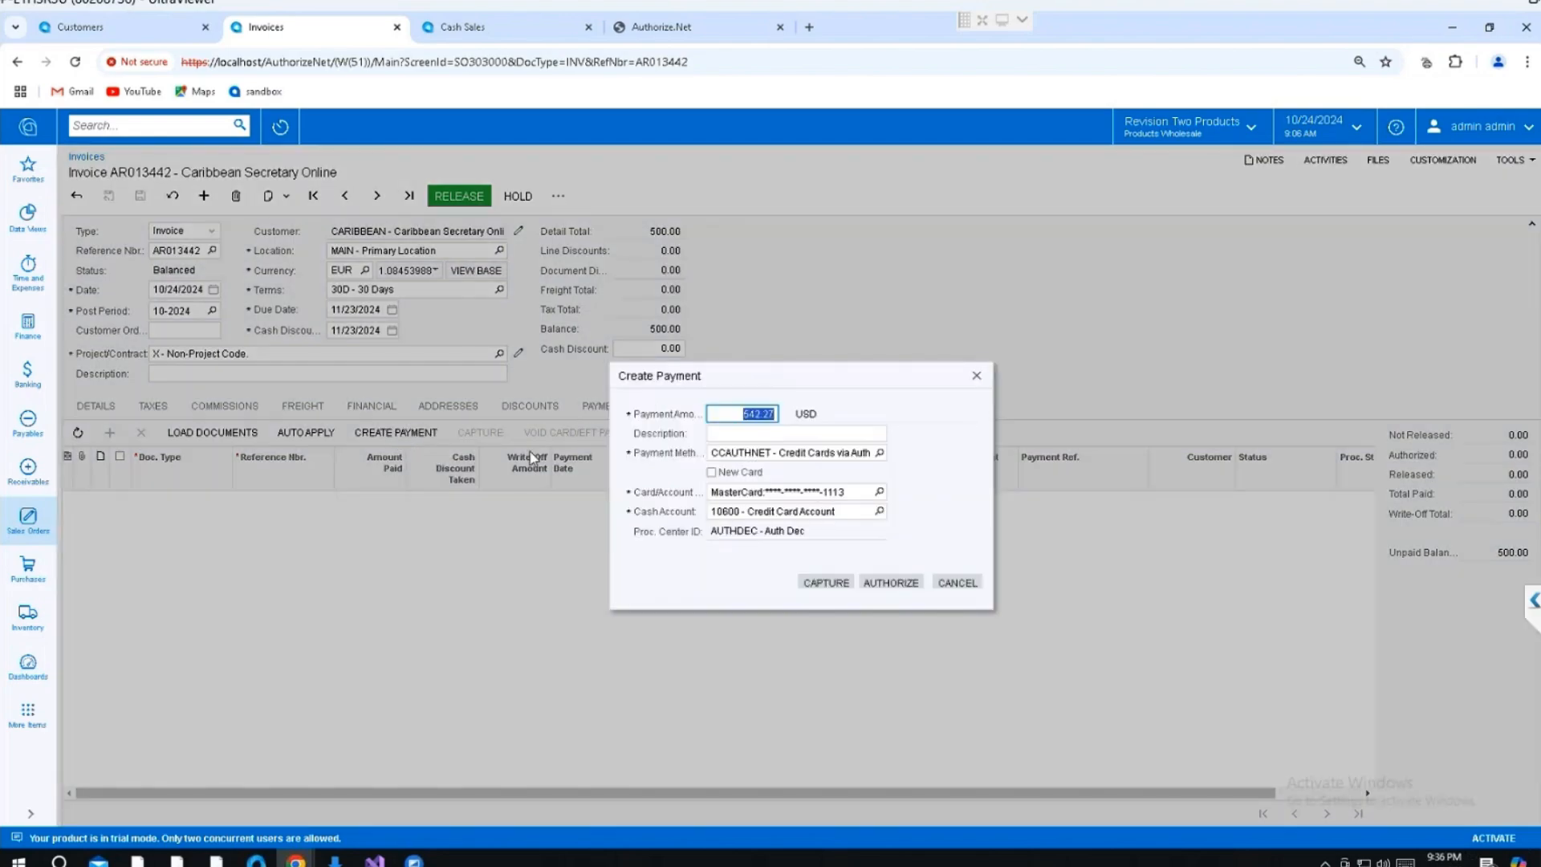
pyautogui.click(821, 579)
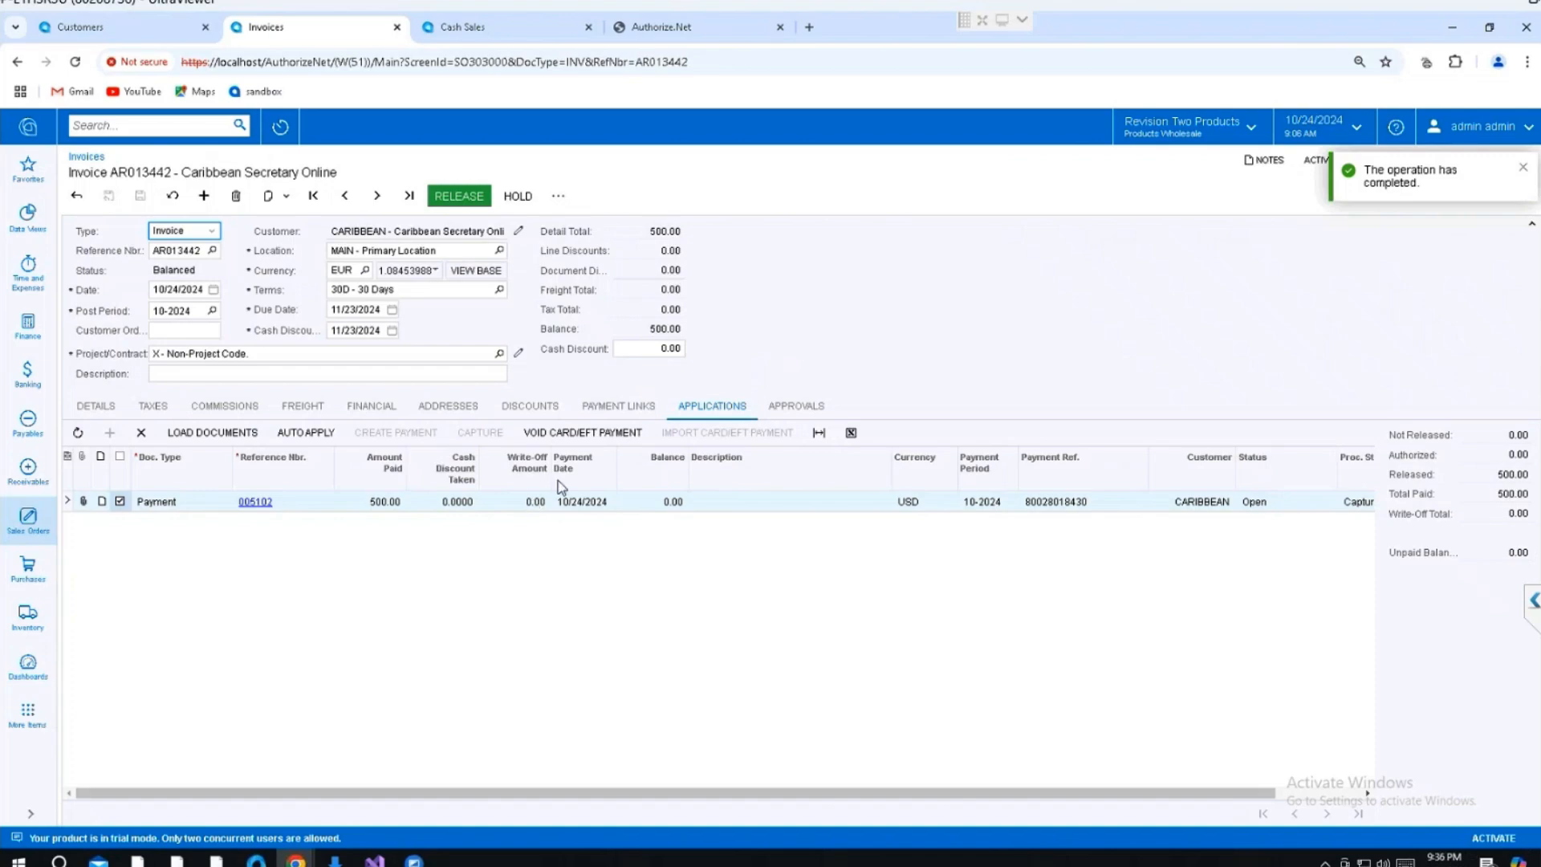
# Void the invoice's captured card payment and capture a replacement payment with the default CCAUTHNET details
pyautogui.click(588, 438)
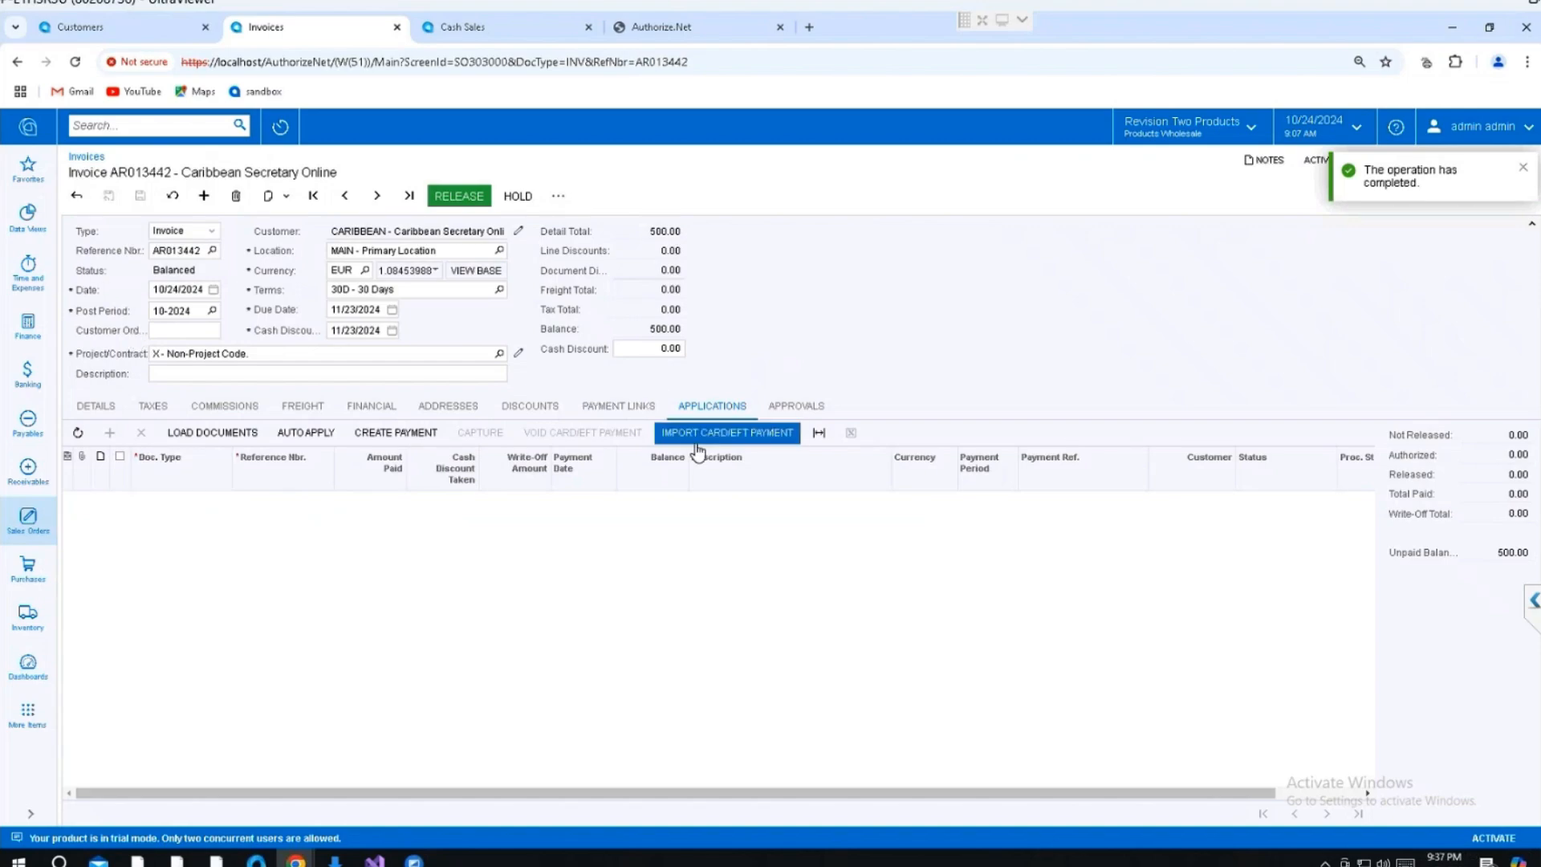
pyautogui.click(403, 434)
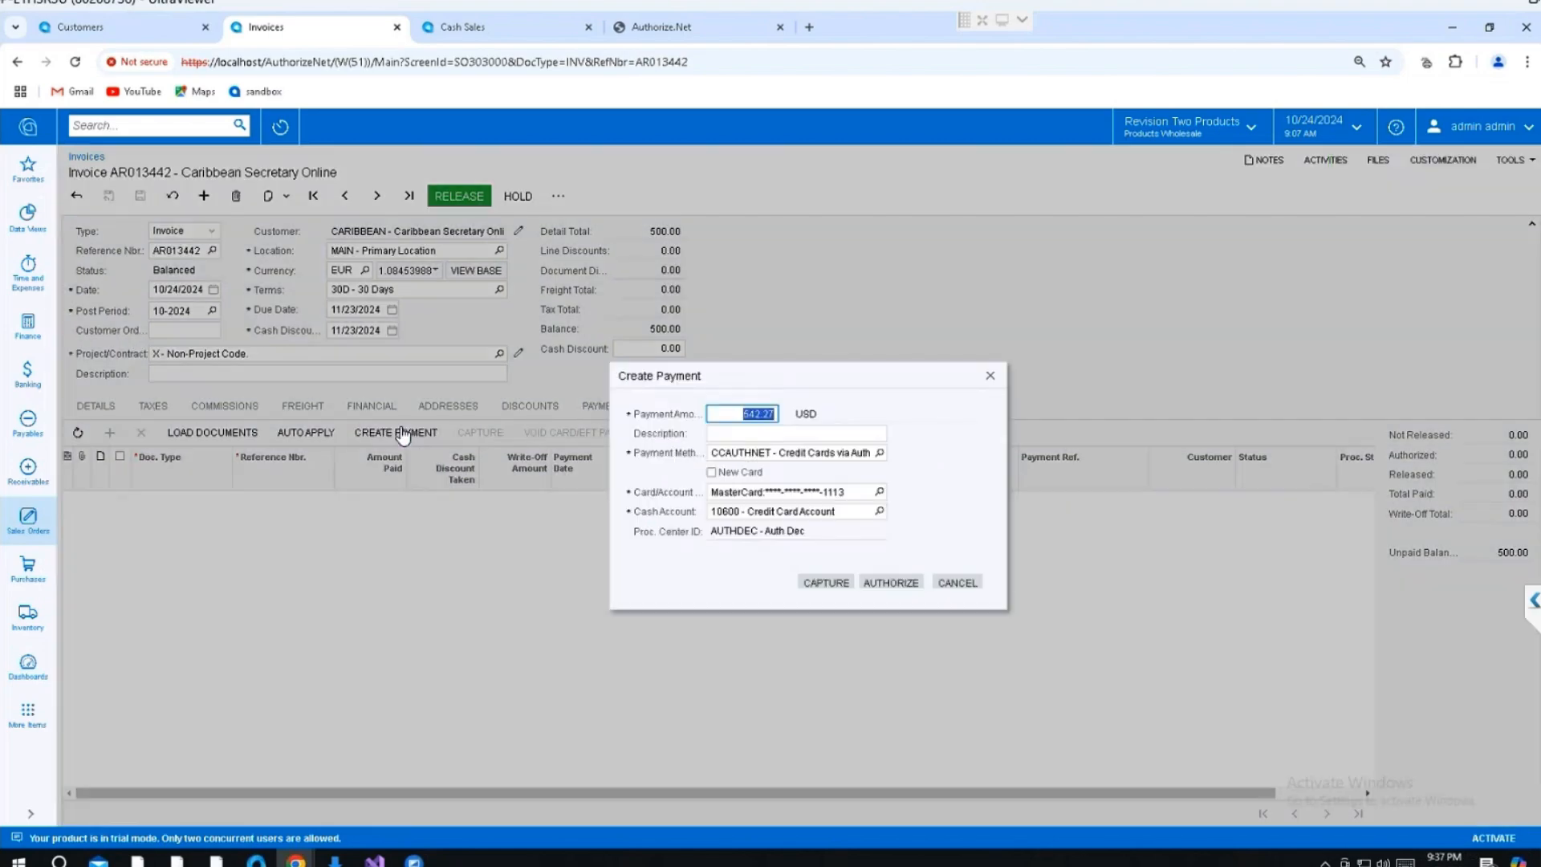
pyautogui.click(830, 586)
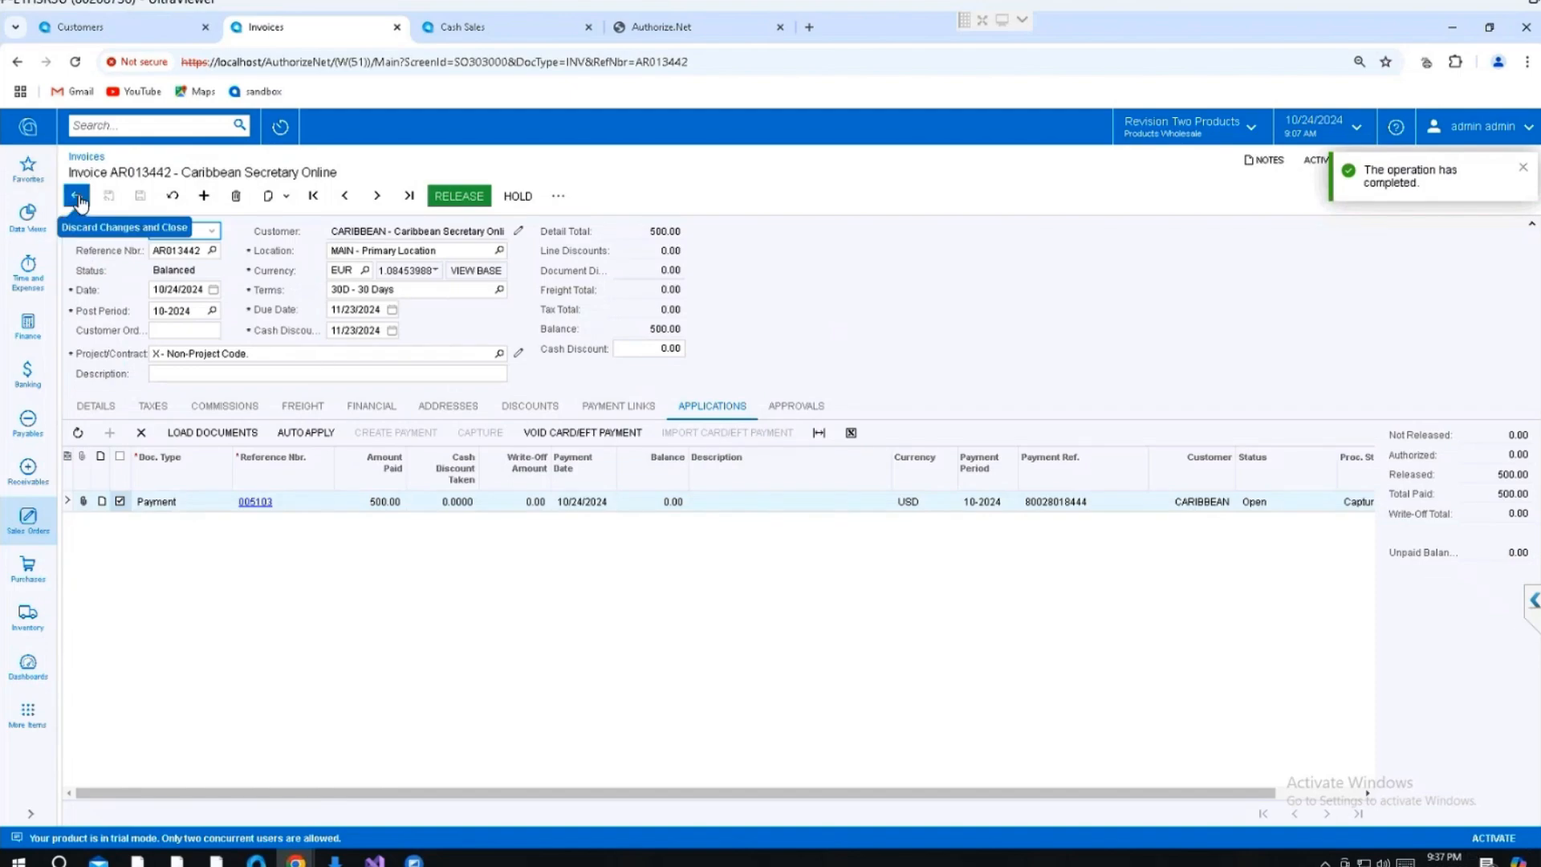
# Switch to the Caribbean Secretary Online cash sale, reload it, and capture its pending card payment
pyautogui.click(471, 27)
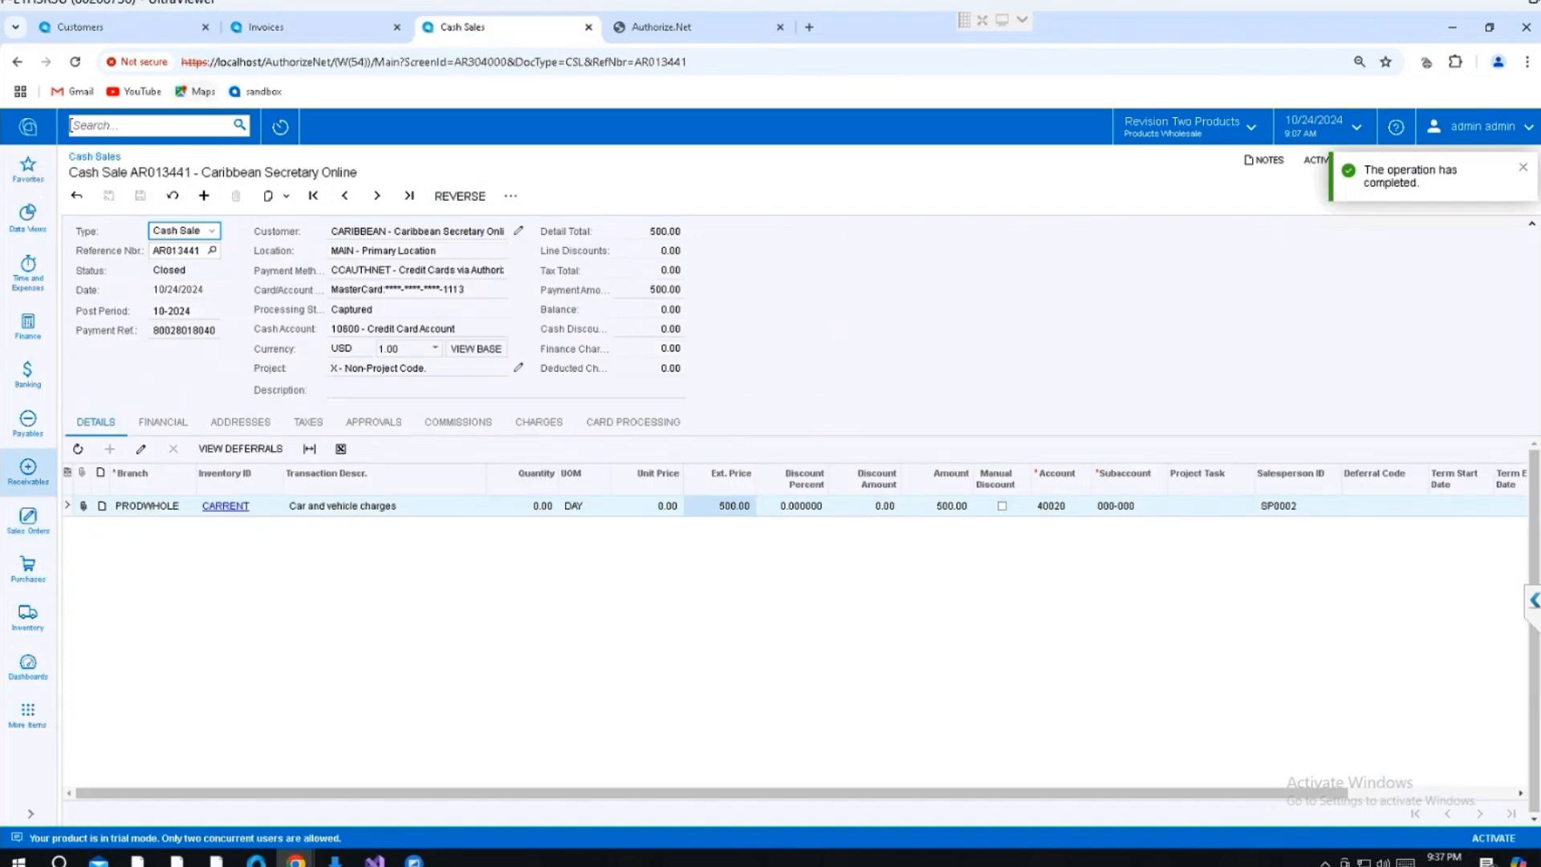
pyautogui.click(75, 62)
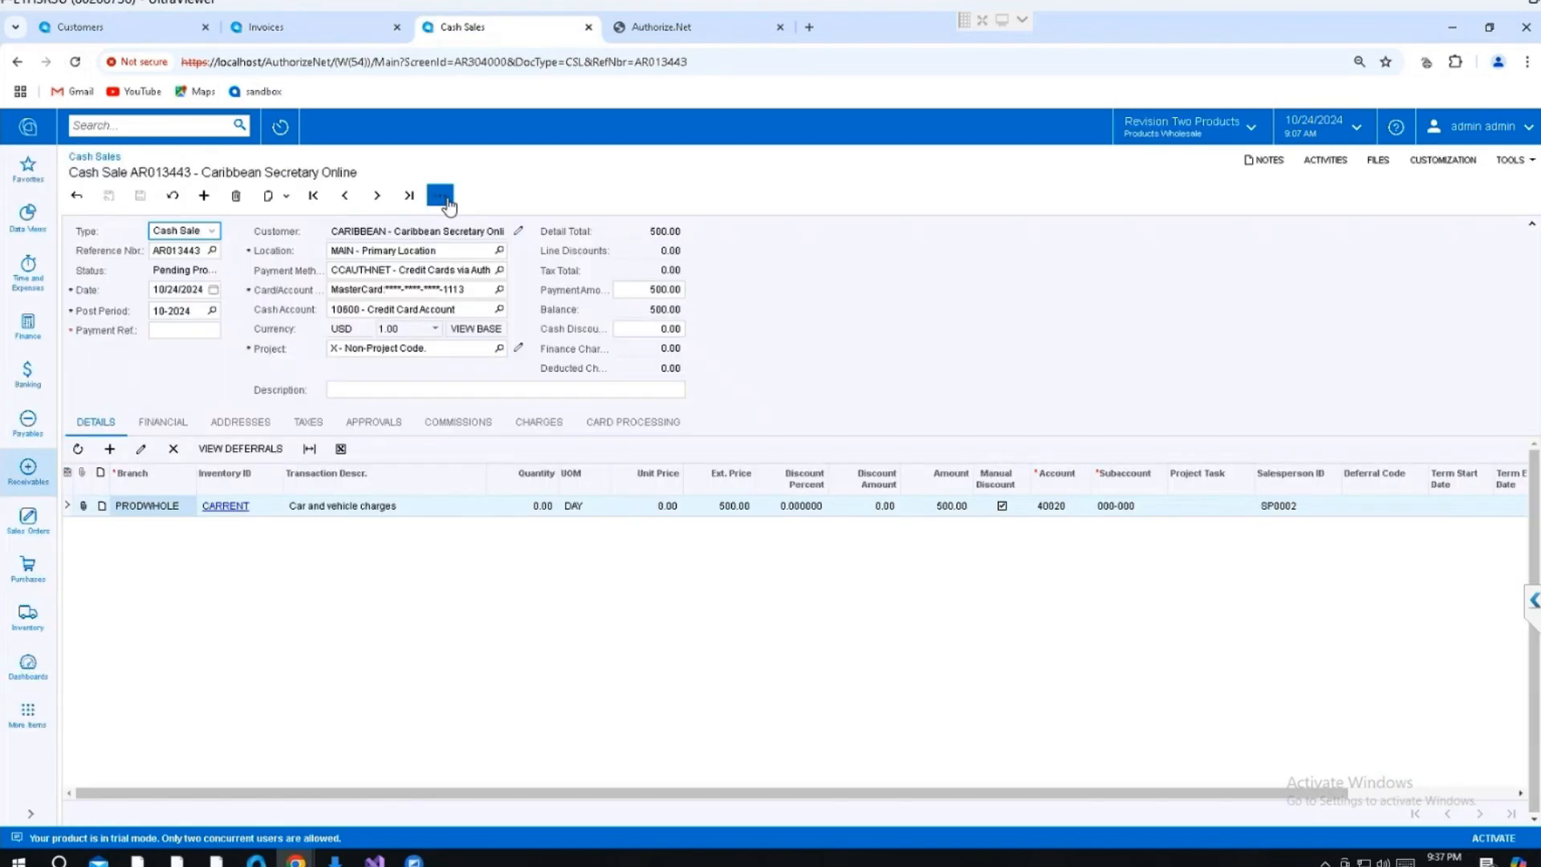
pyautogui.click(442, 197)
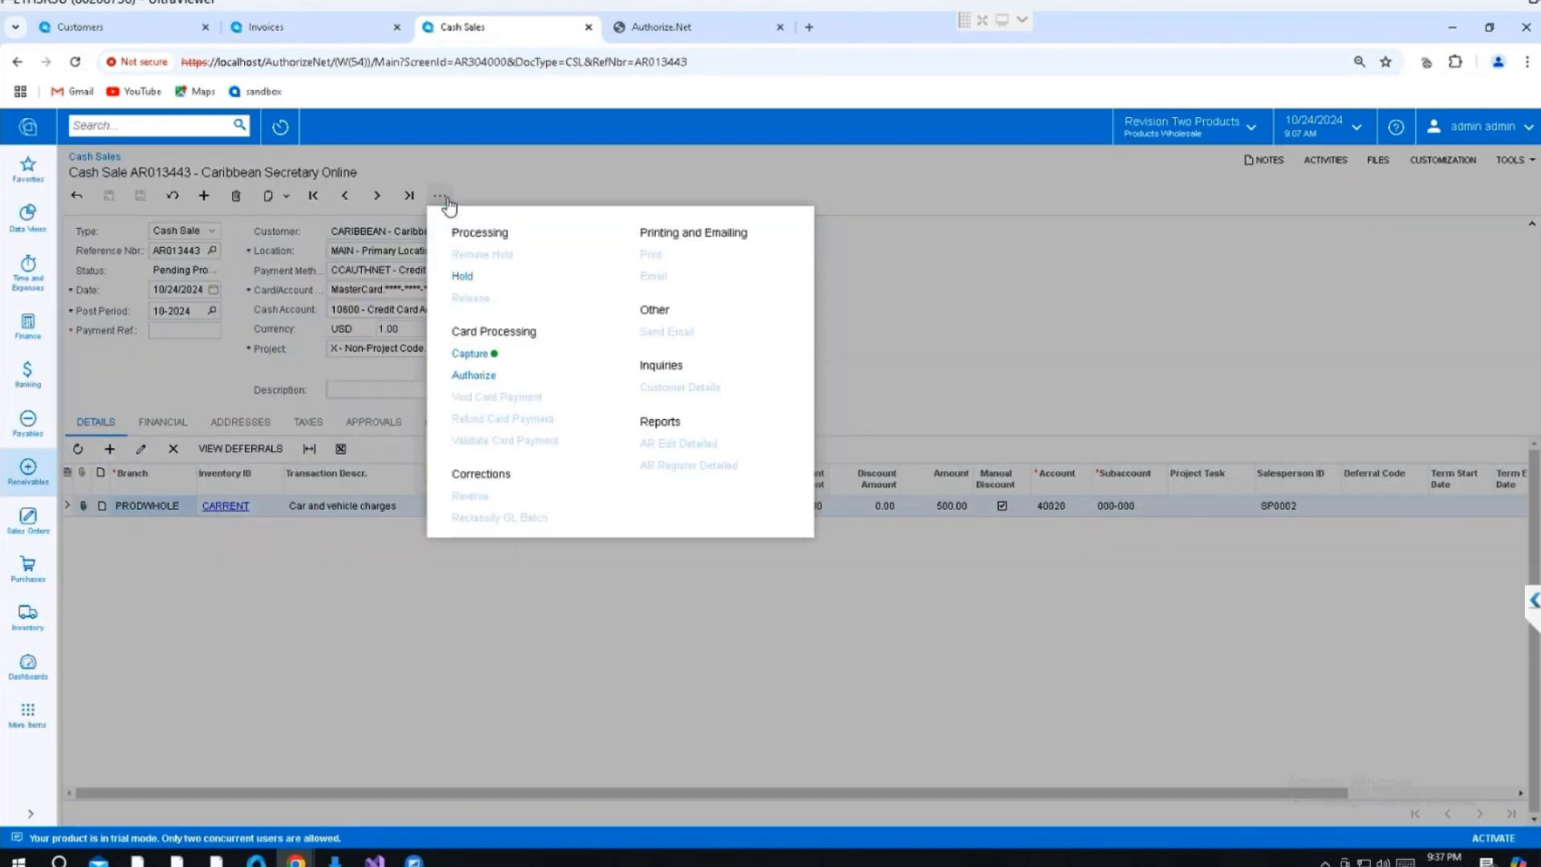
pyautogui.click(471, 356)
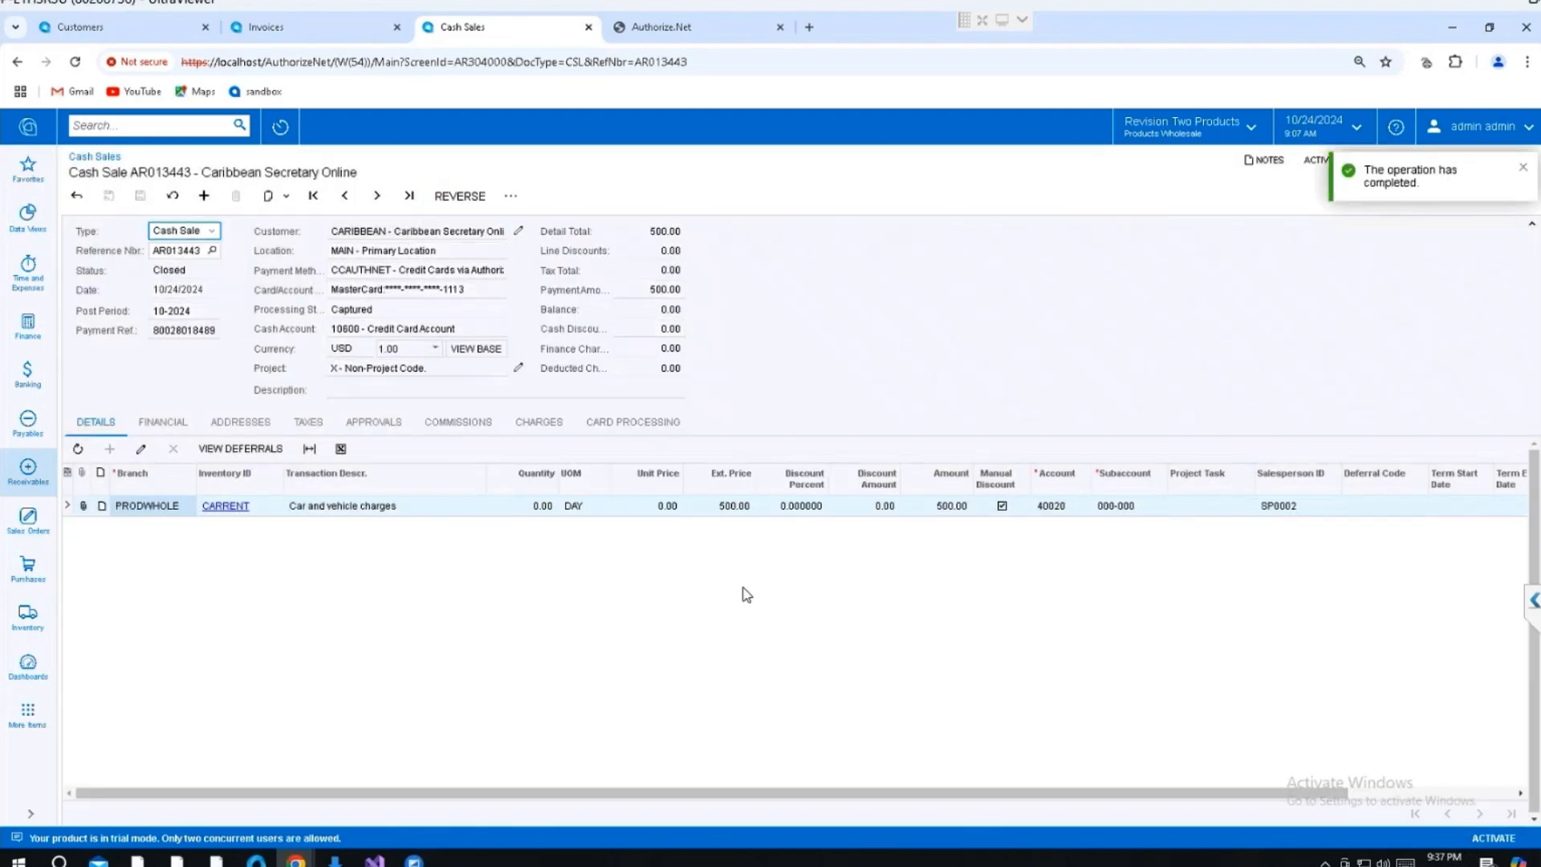
# Return from the invoice to its completed Caribbean Secretary Online sales order and save a copy of it as a new order
pyautogui.click(305, 36)
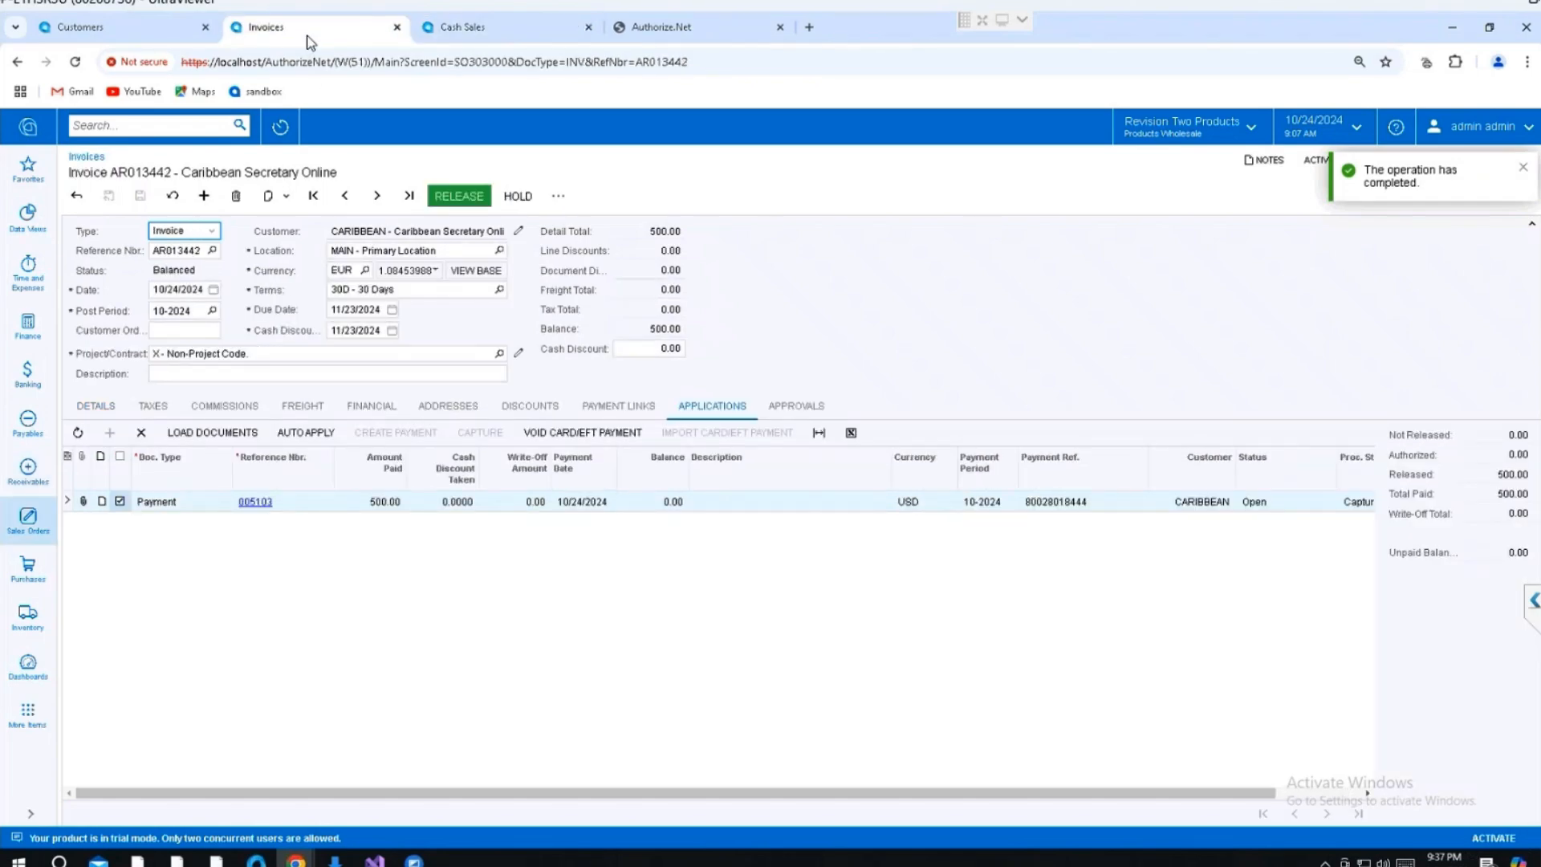
pyautogui.click(83, 203)
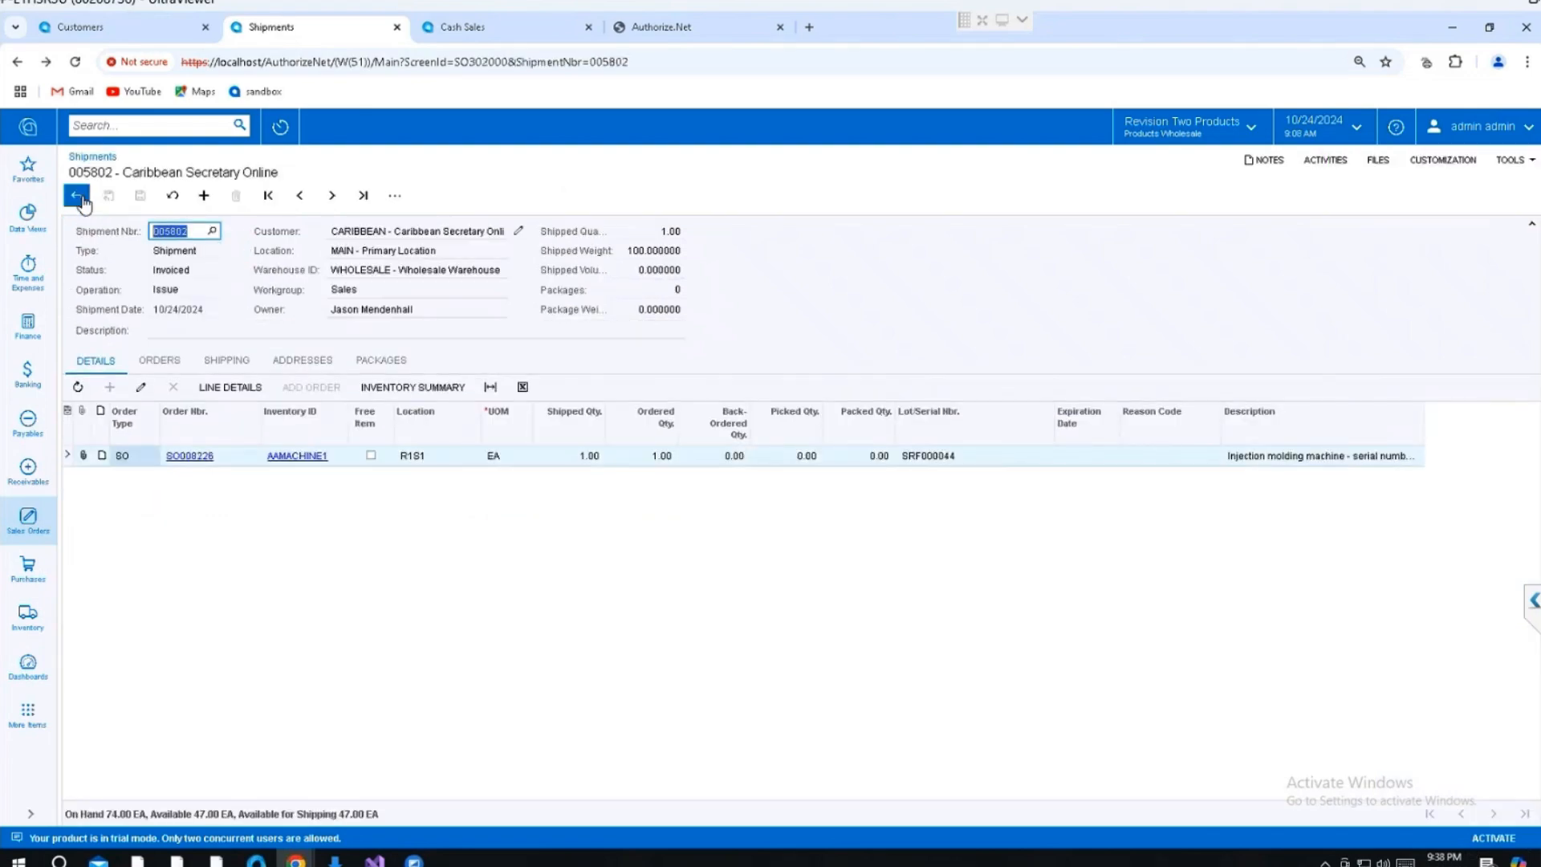
pyautogui.click(84, 202)
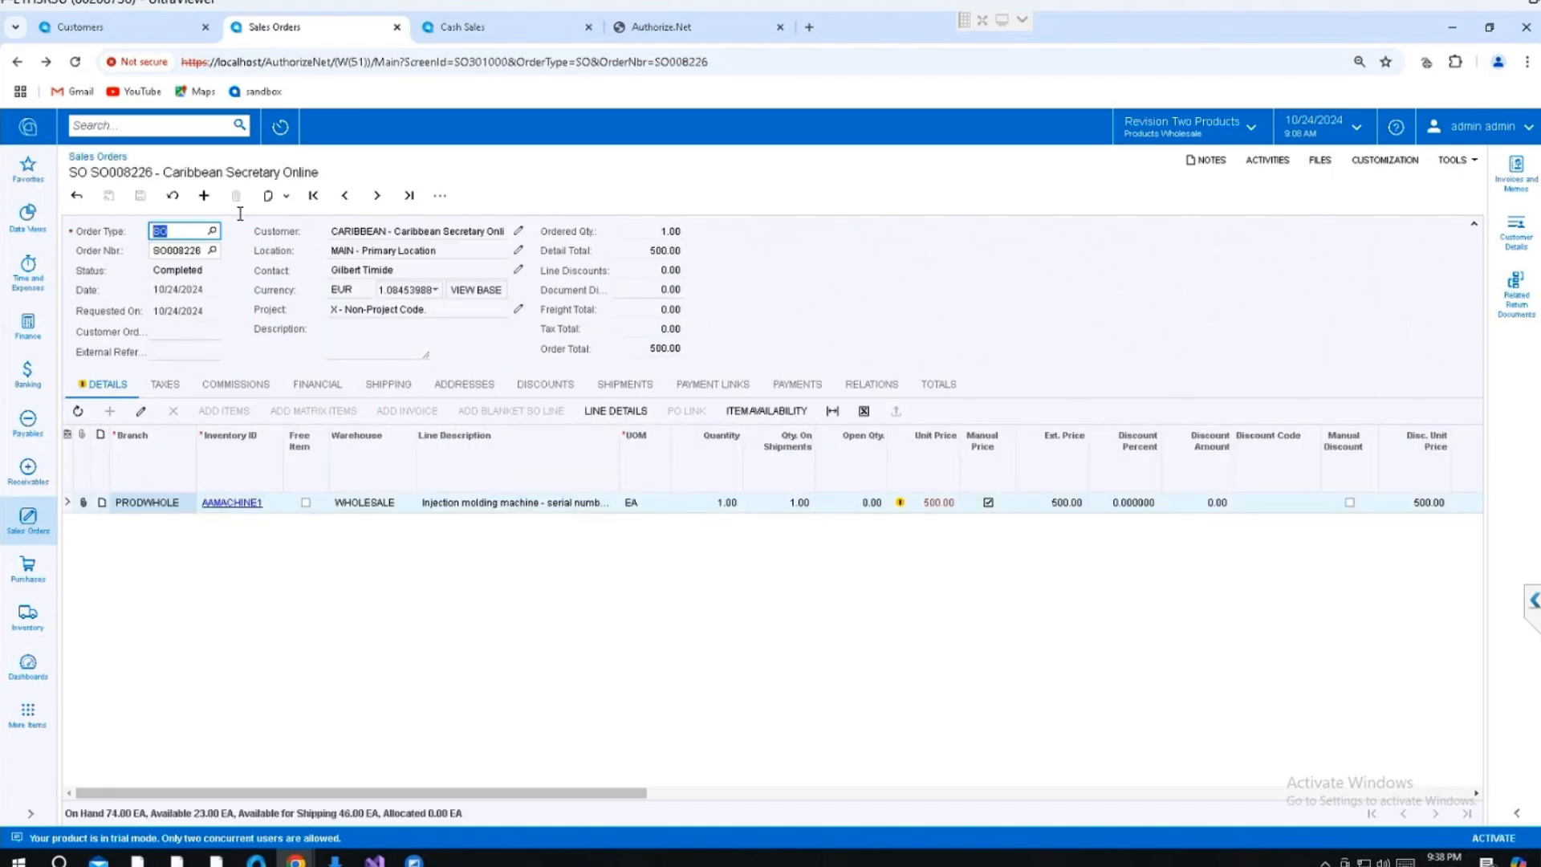
pyautogui.click(290, 203)
pyautogui.click(305, 228)
pyautogui.click(207, 199)
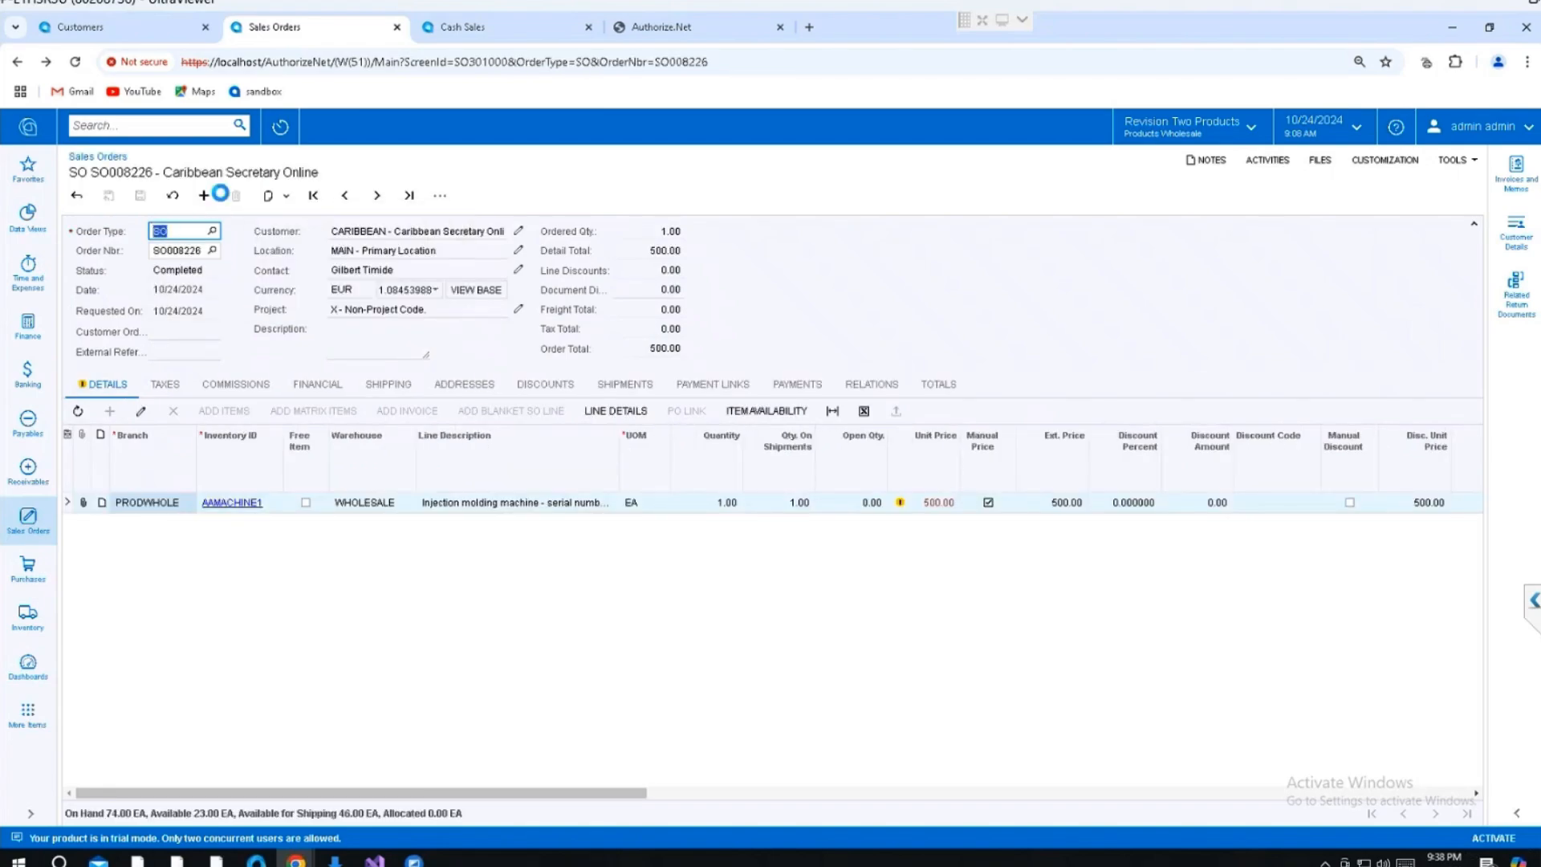
pyautogui.click(280, 197)
pyautogui.click(296, 250)
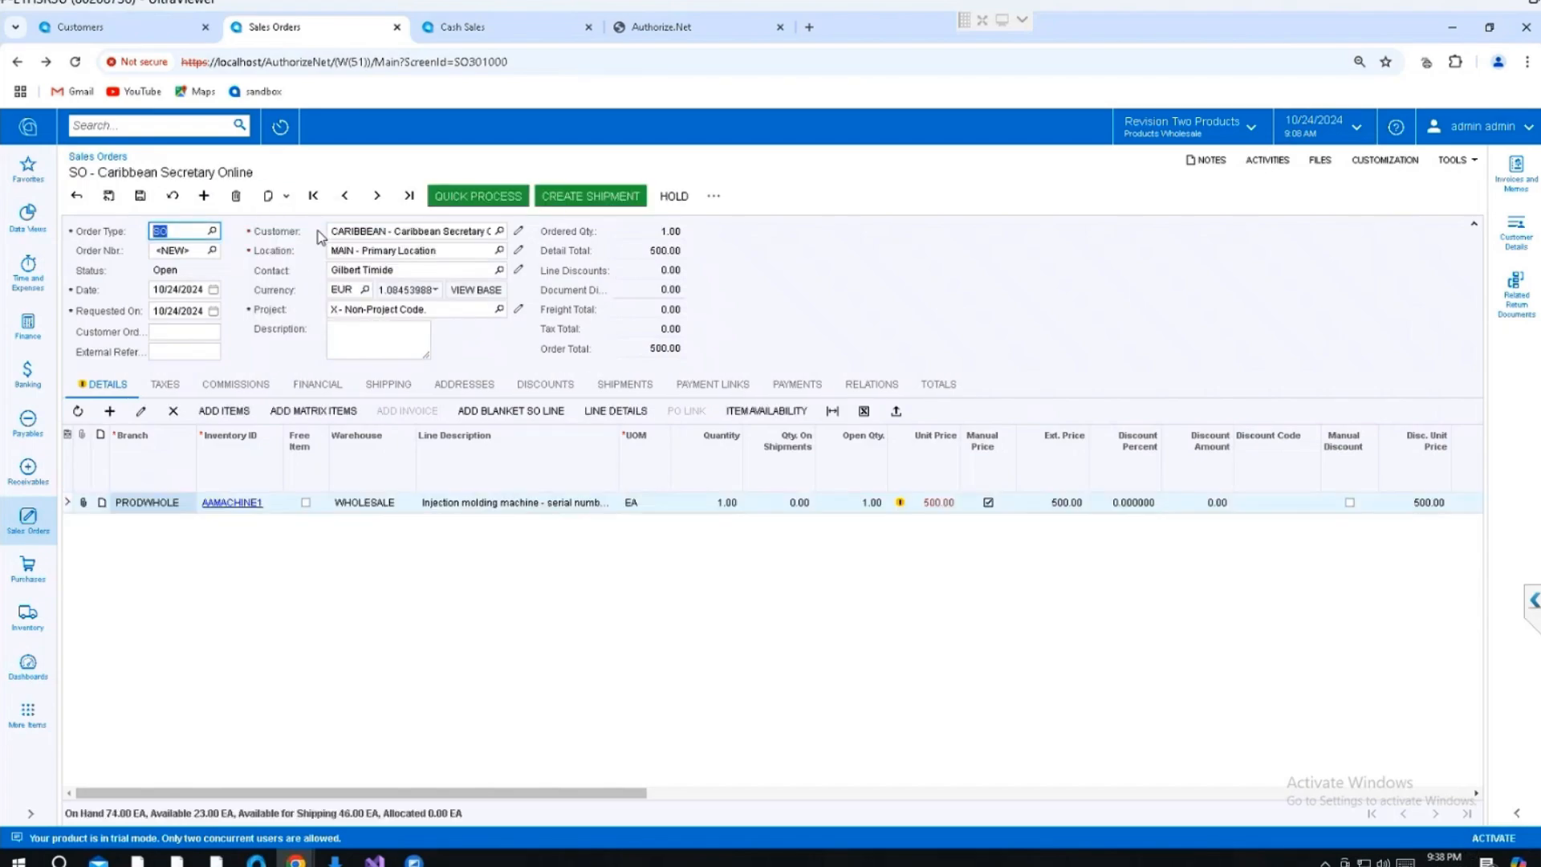
pyautogui.click(140, 198)
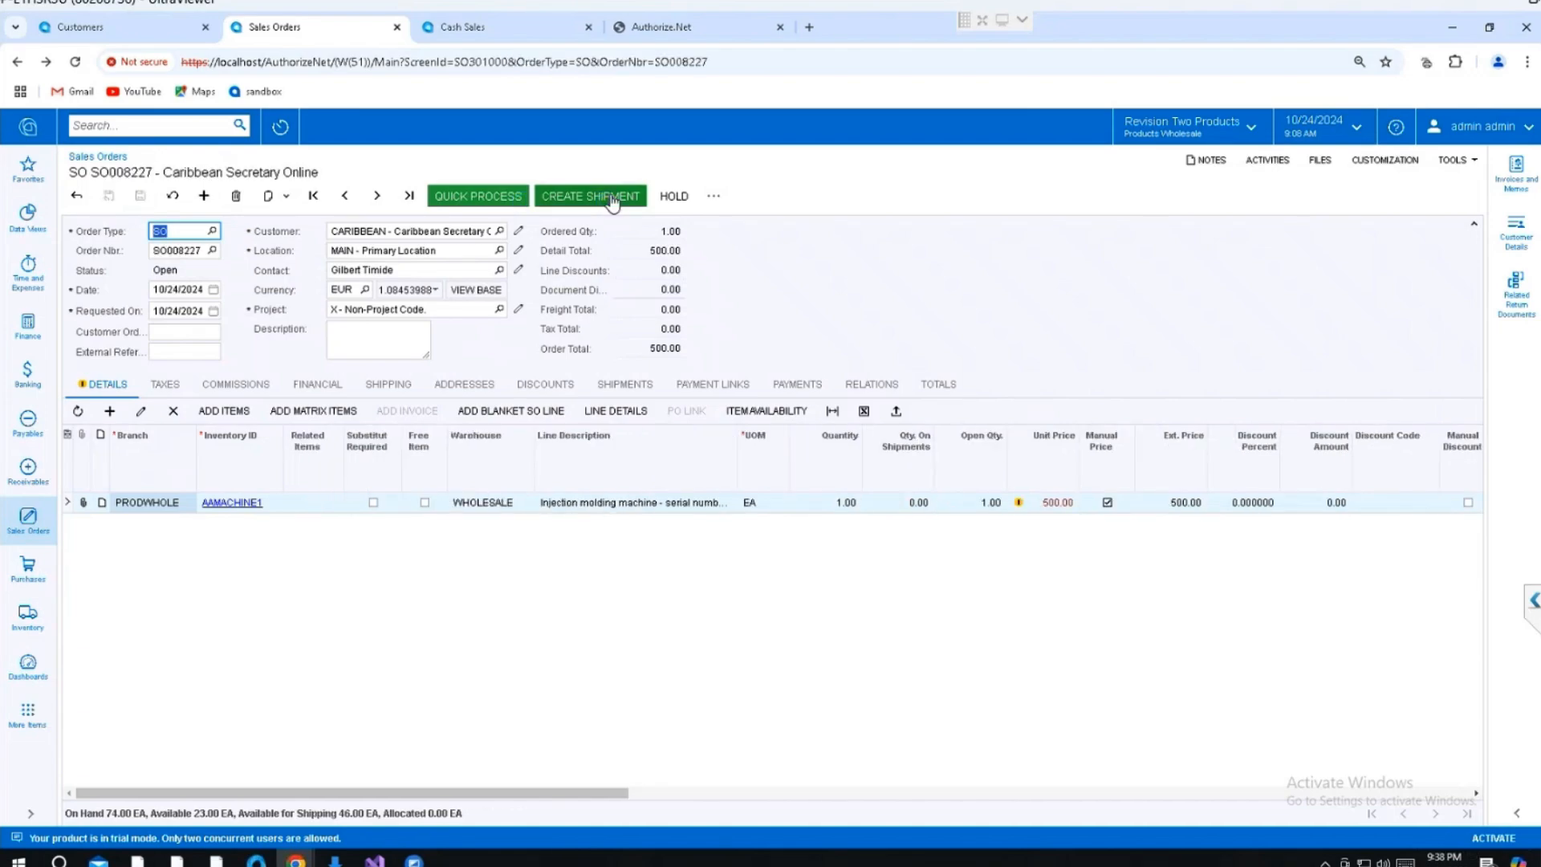
# Create a shipment for the copied sales order from the WHOLESALE warehouse dated 10/24/2024 and confirm the shipment
pyautogui.click(611, 201)
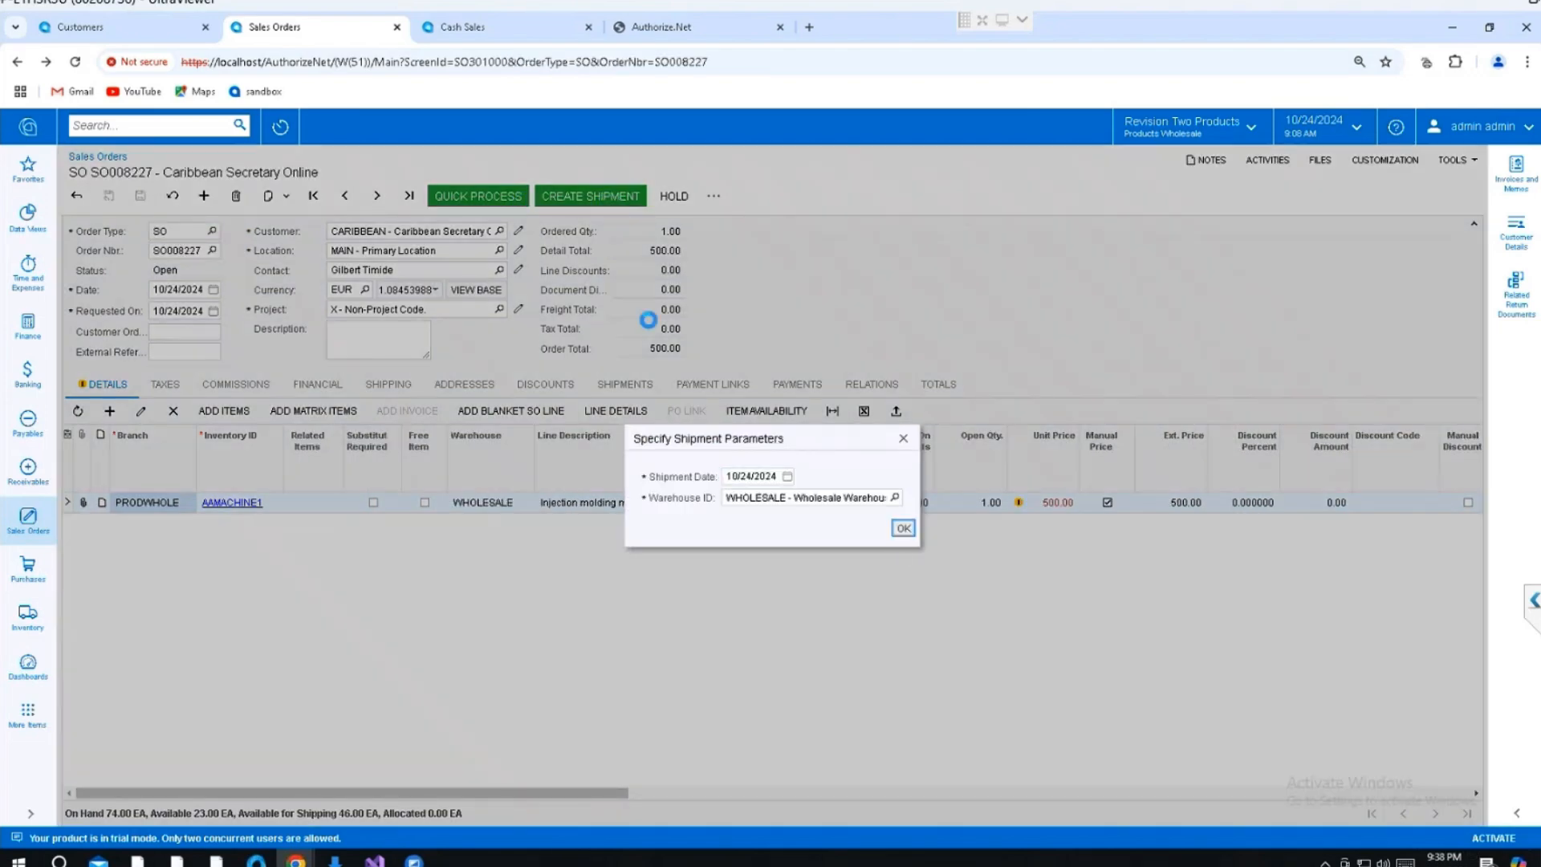
pyautogui.press('Return')
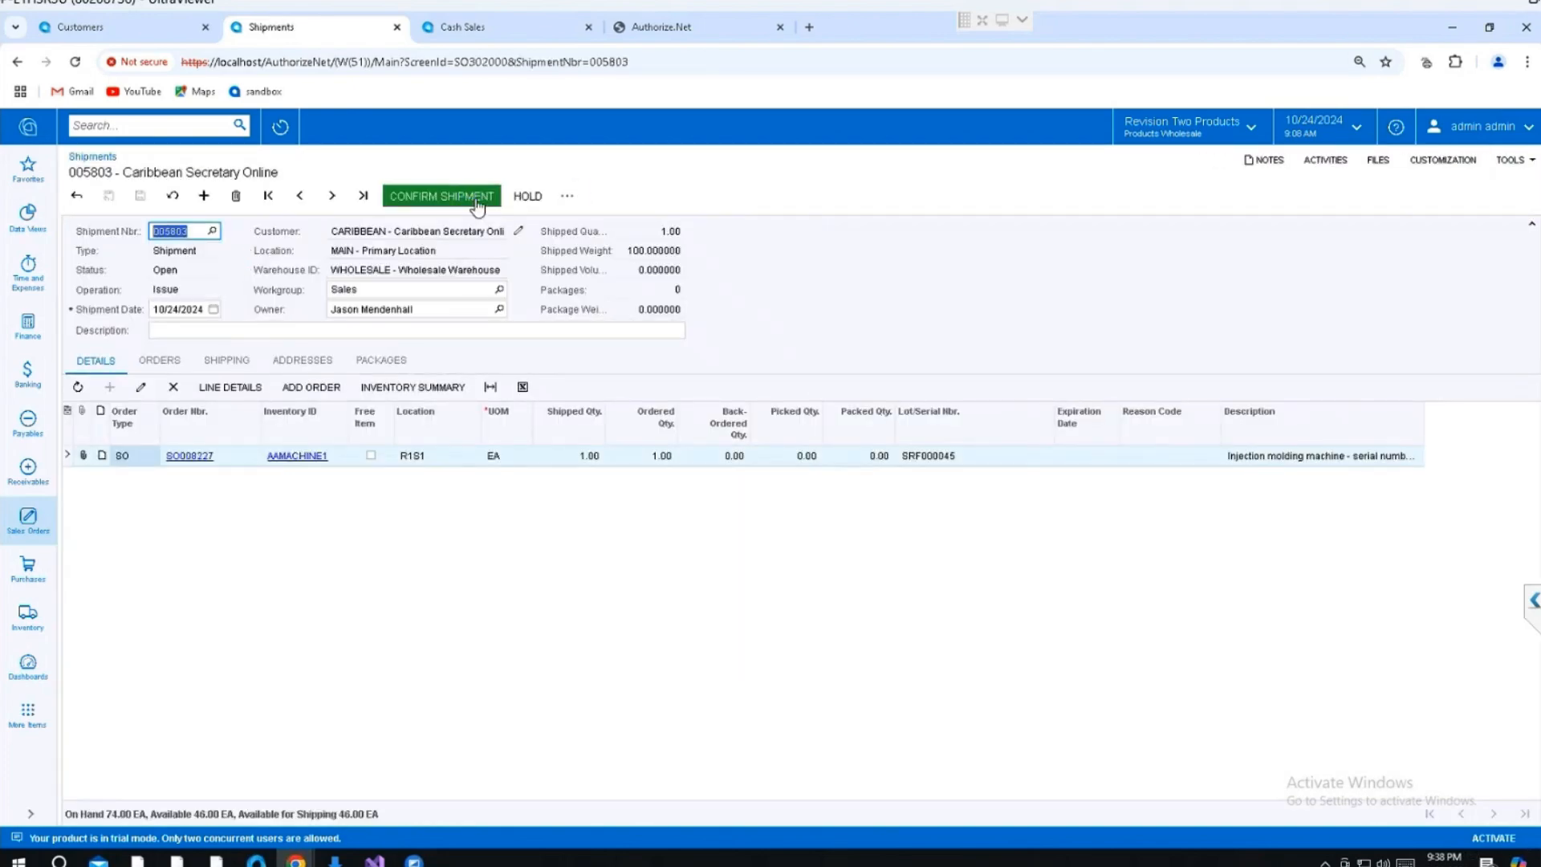
pyautogui.click(478, 207)
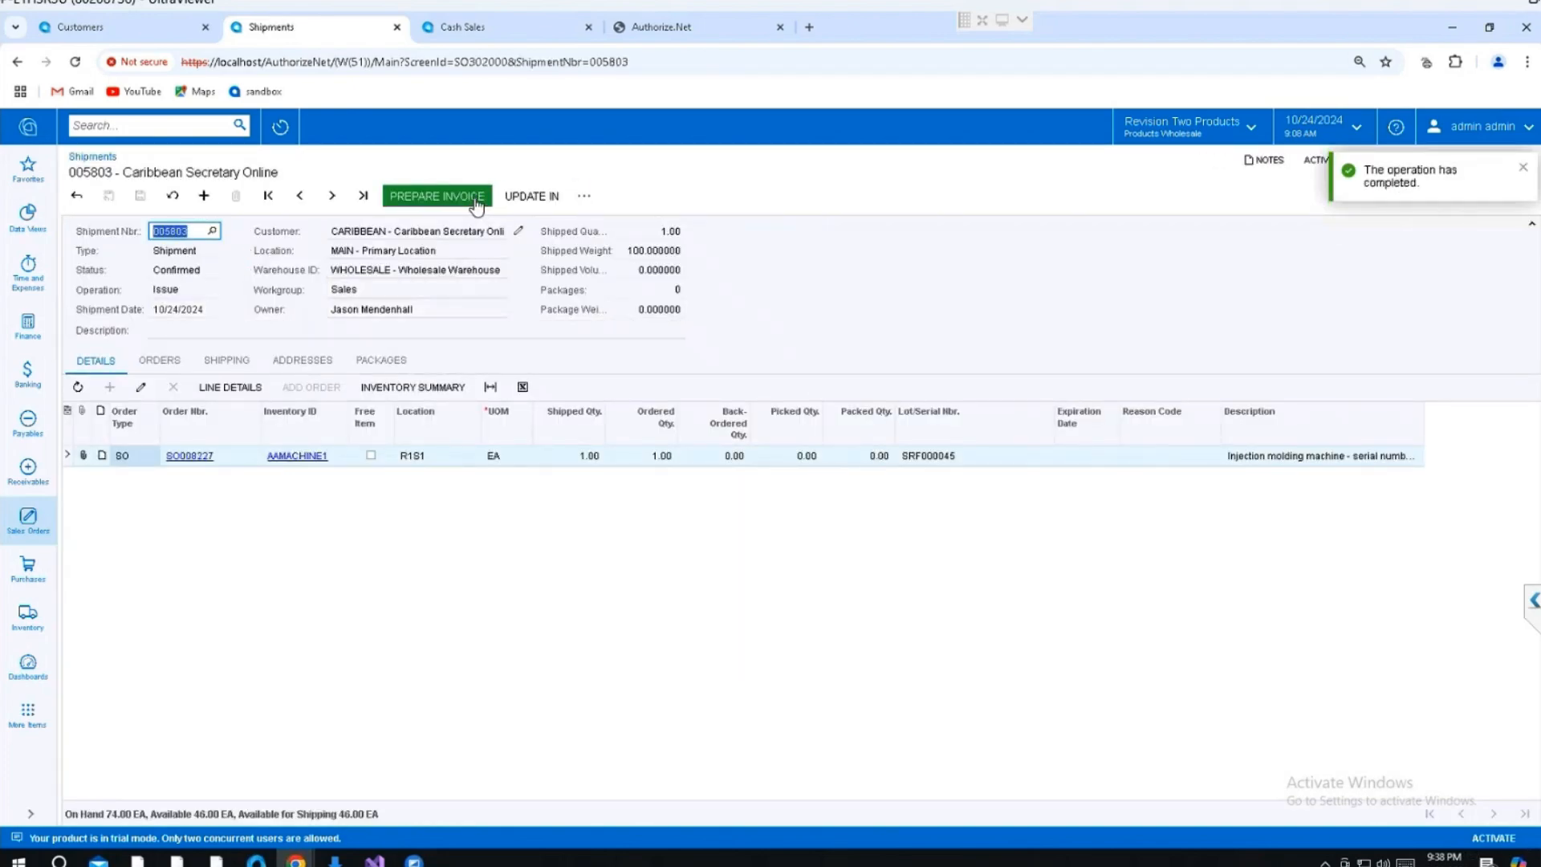
# Prepare the invoice for the newly confirmed shipment and release it
pyautogui.click(479, 206)
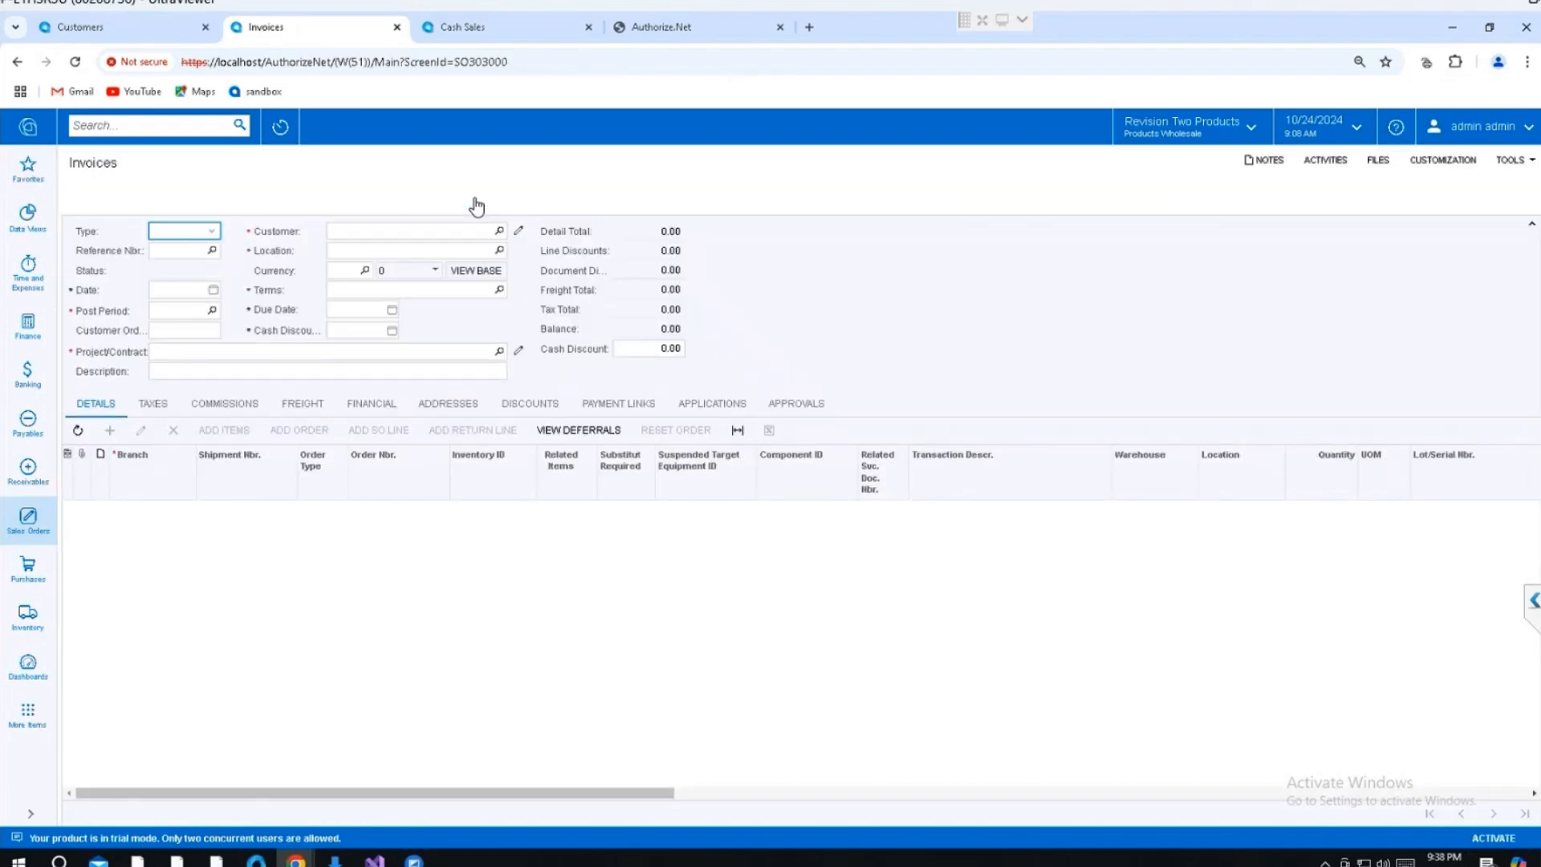
pyautogui.click(476, 203)
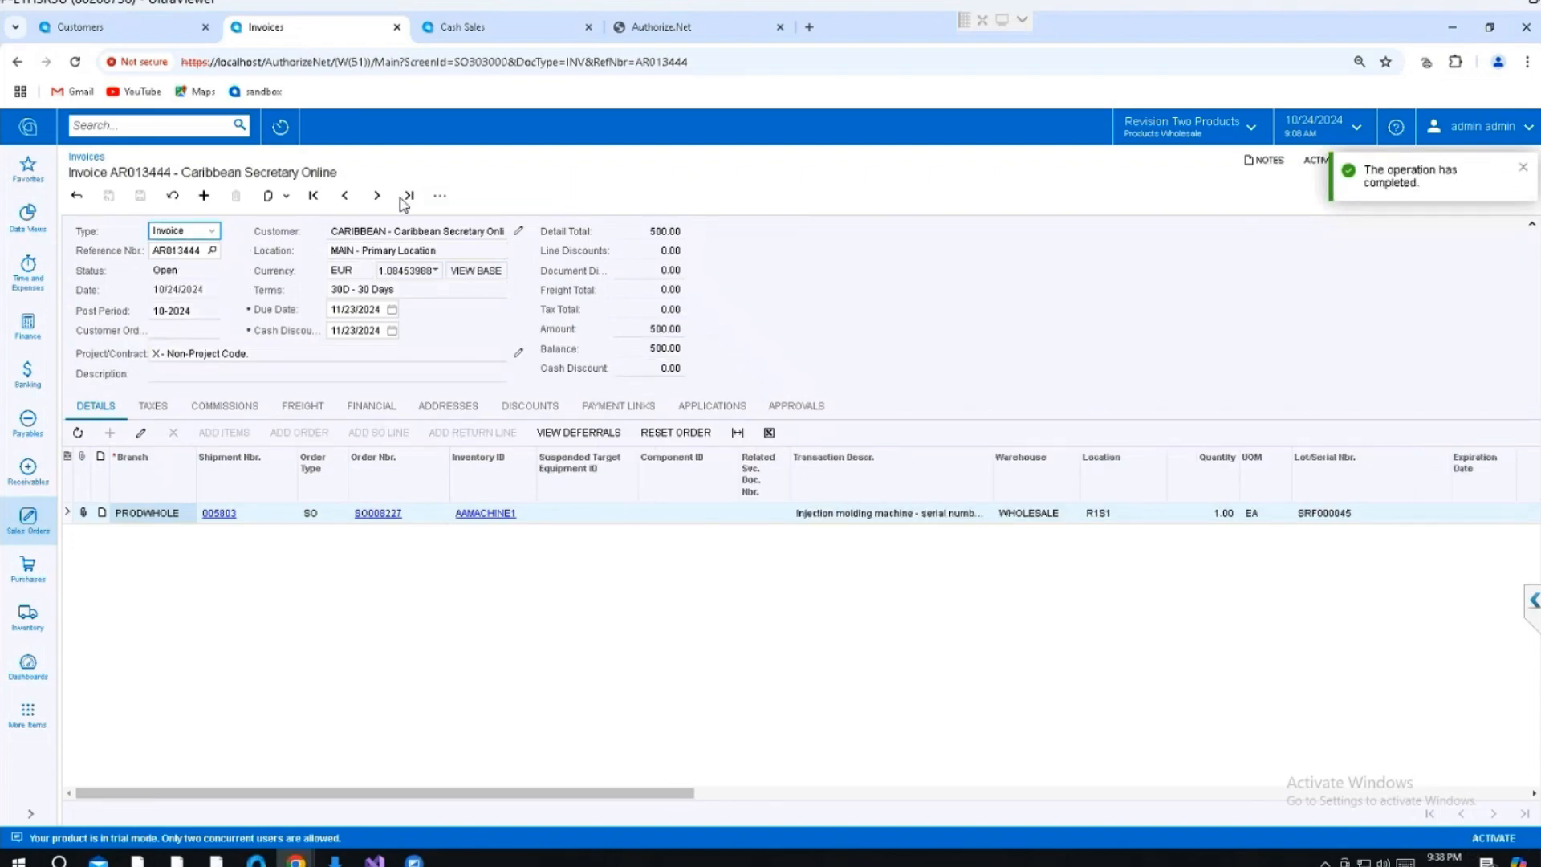
# Create and save a payment for the released invoice with the default CCAUTHNET card details, and capture the card payment
pyautogui.click(439, 195)
pyautogui.click(464, 342)
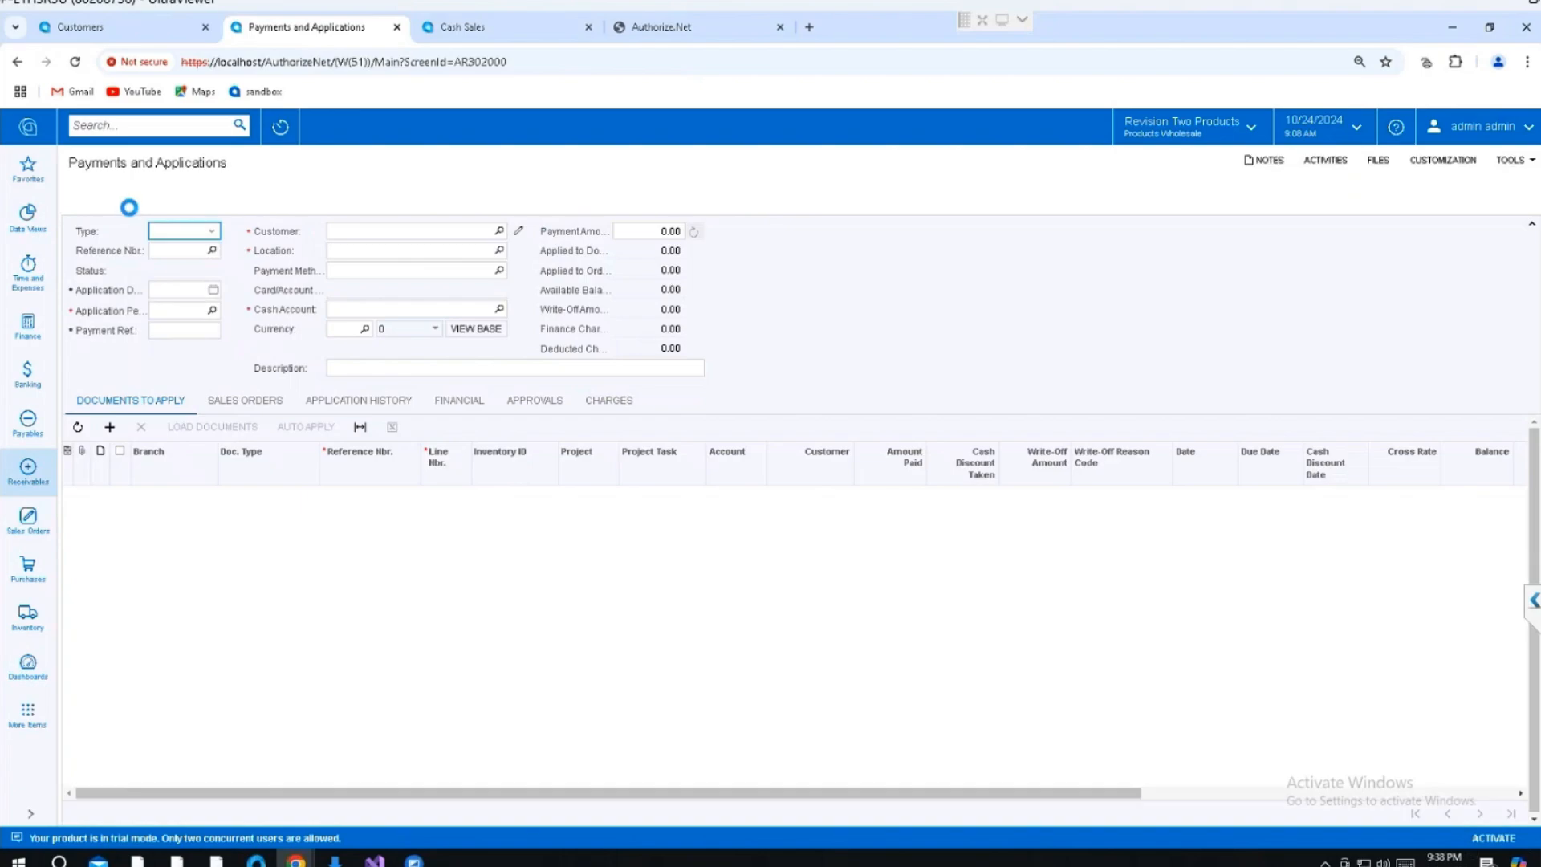
pyautogui.click(139, 196)
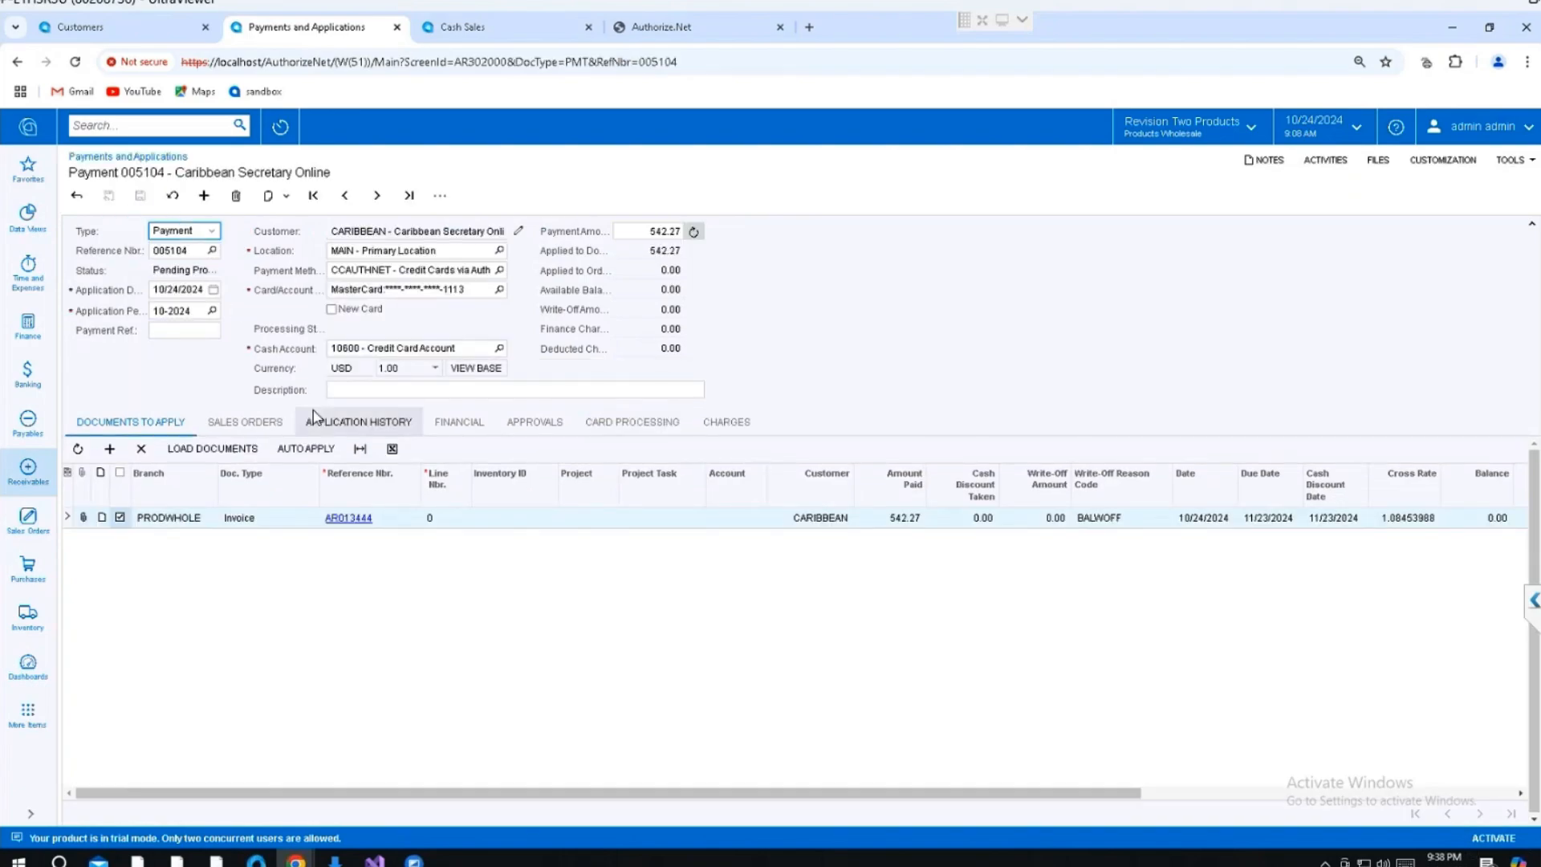
pyautogui.click(439, 196)
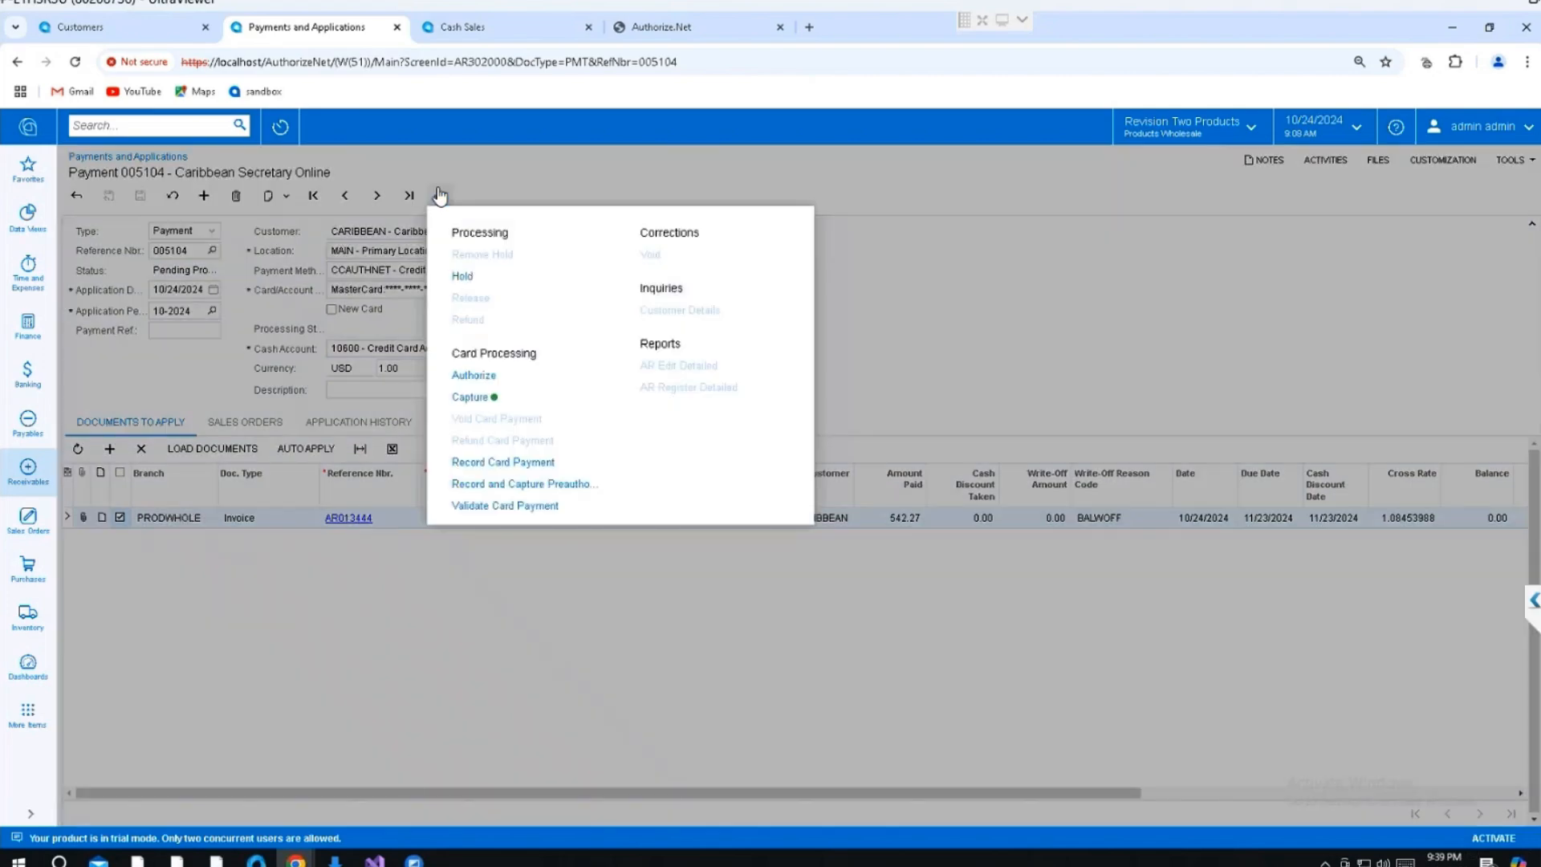
pyautogui.click(480, 397)
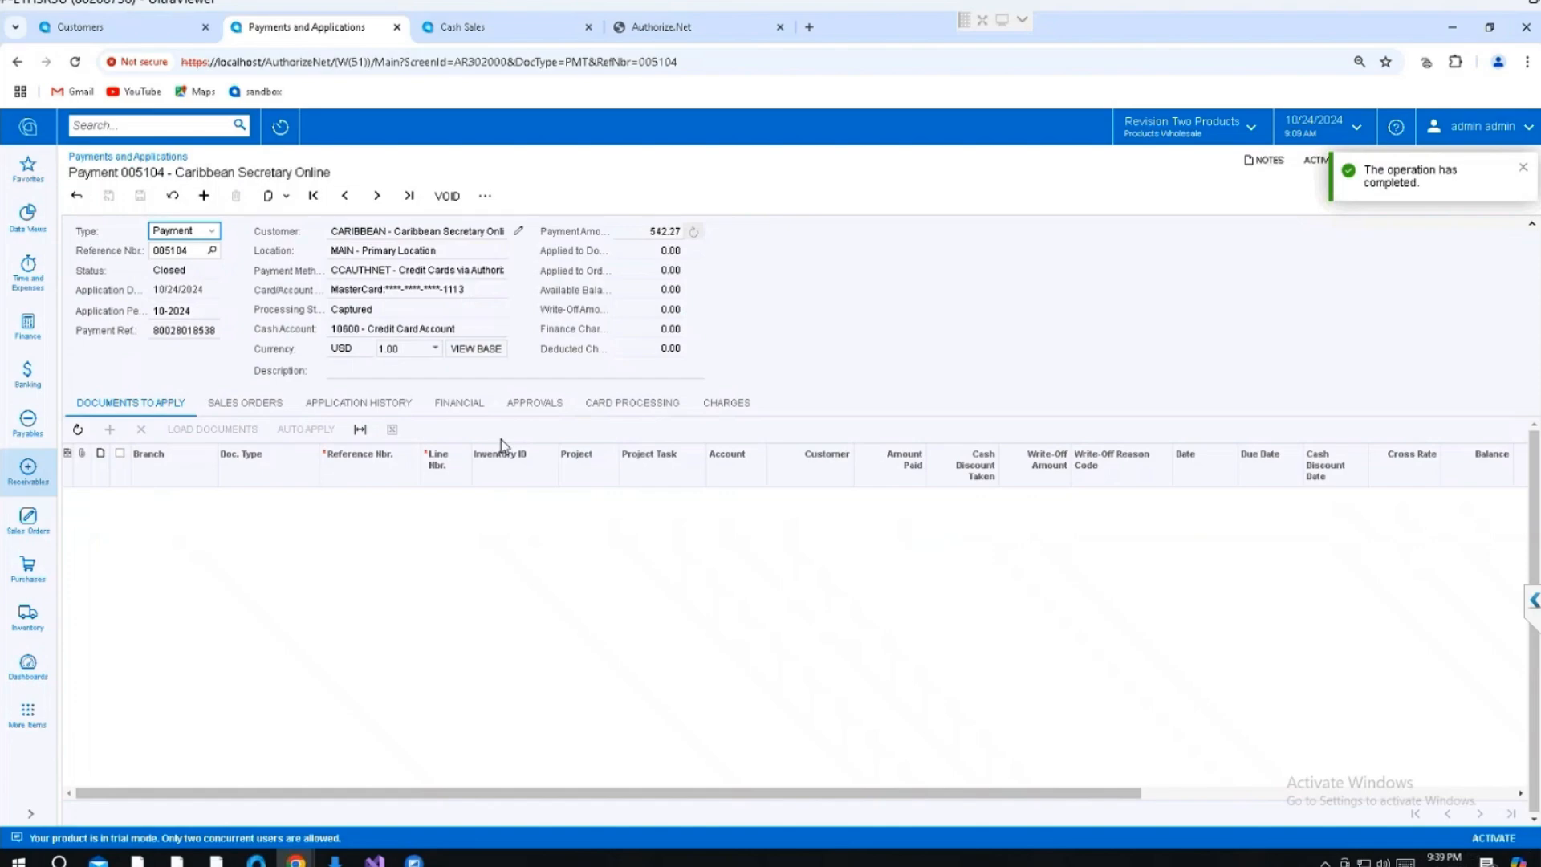
# Switch to Authorize.Net and view the order history of the CARIBBEAN customer profile
pyautogui.click(623, 32)
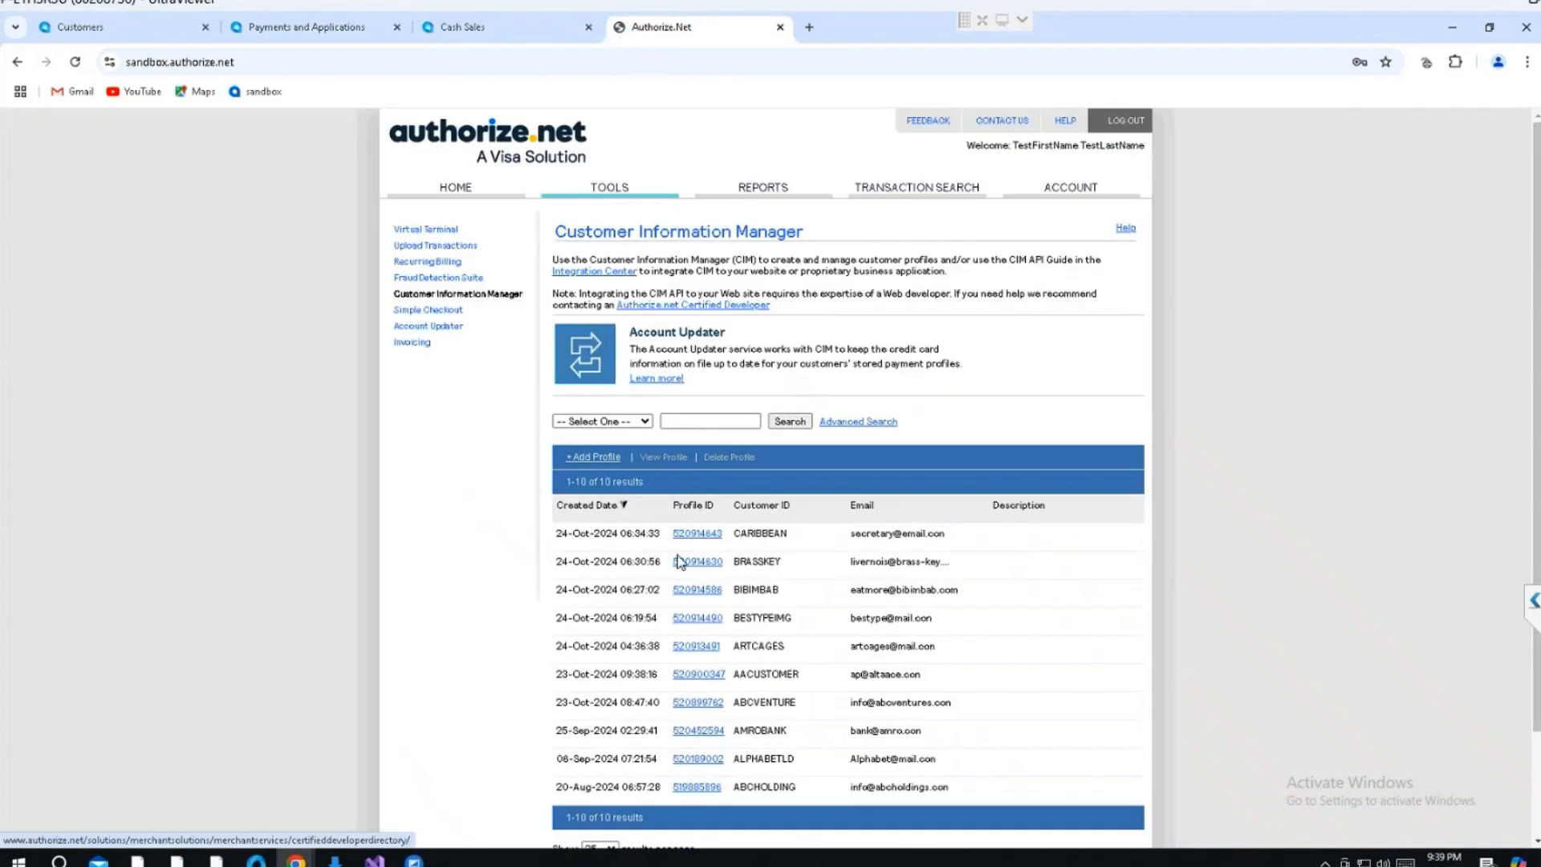
pyautogui.click(698, 533)
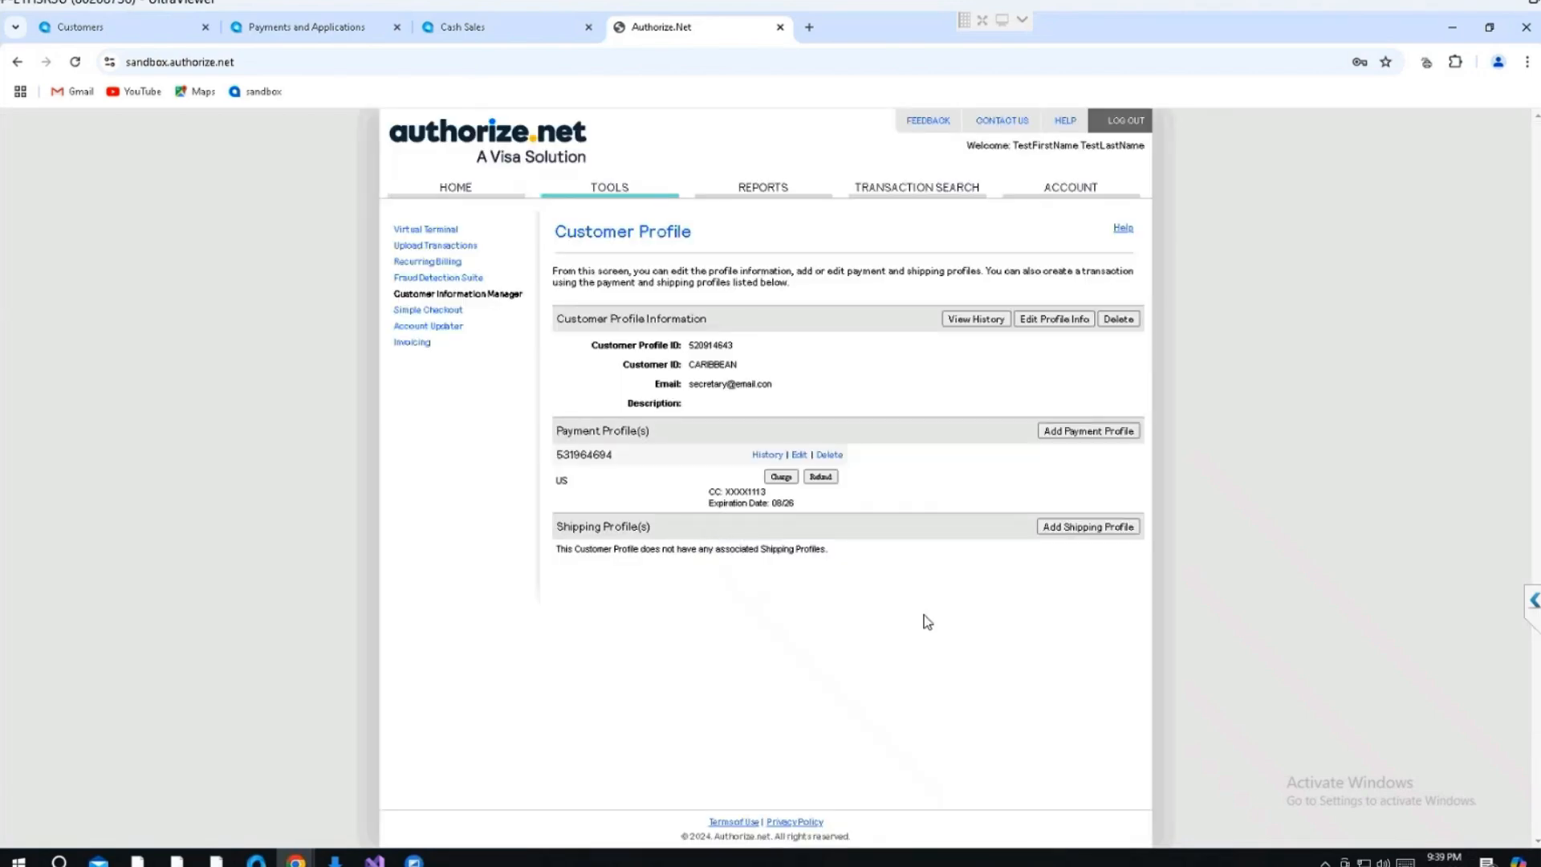
pyautogui.click(974, 320)
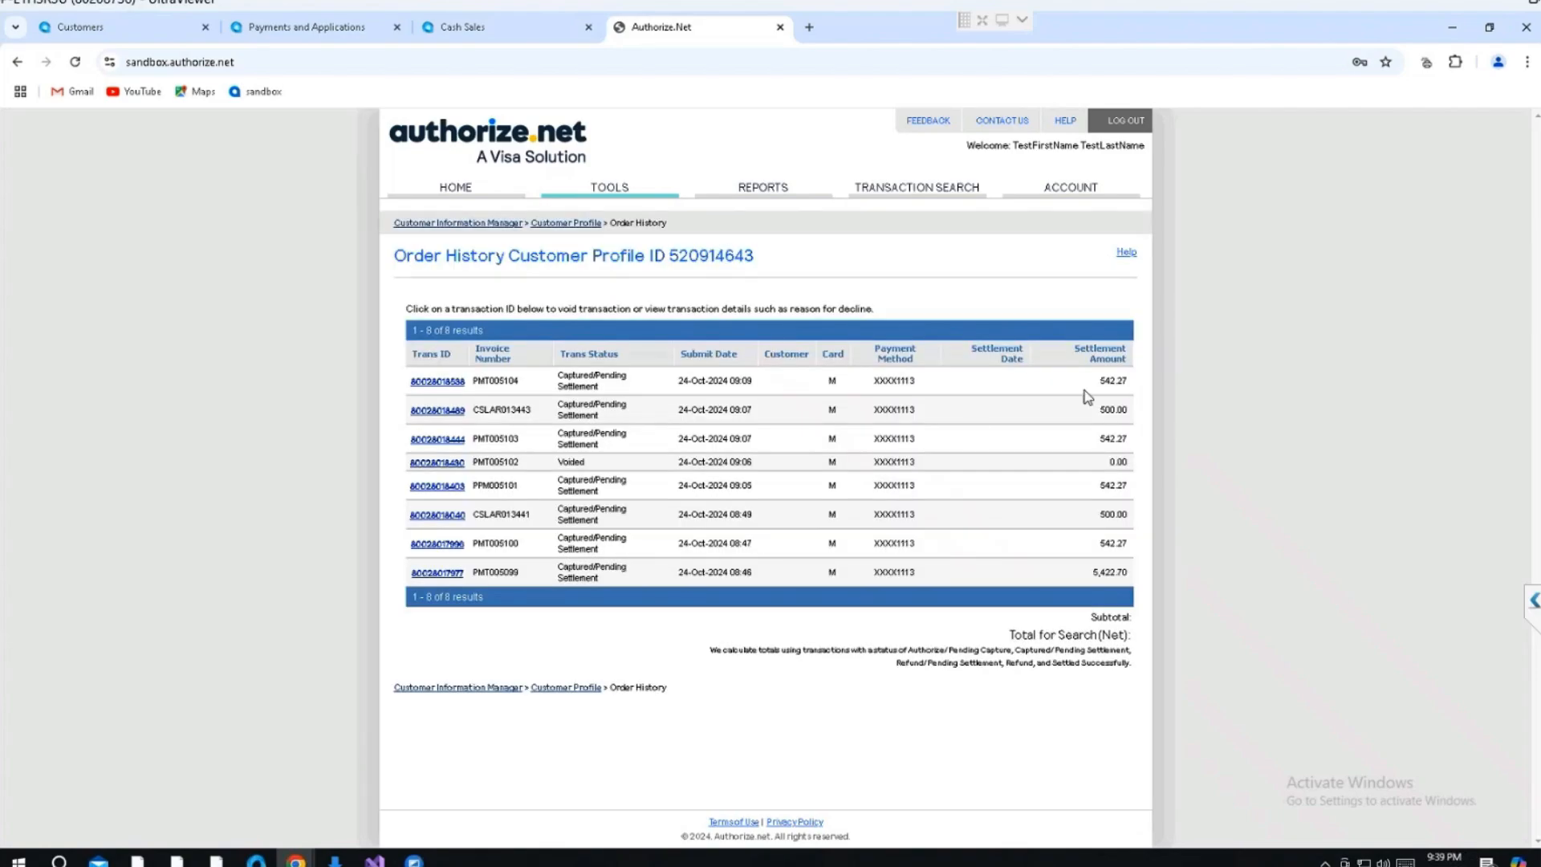